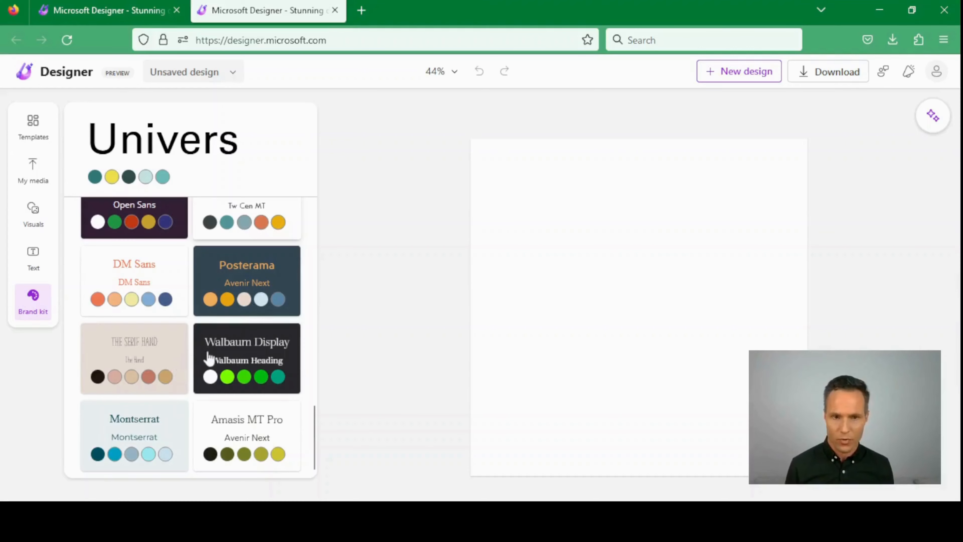
Step: Browse the suggested styles and shuffle the colors of the Univers style until the canvas background is light teal
scroll(188, 358, "up", 3)
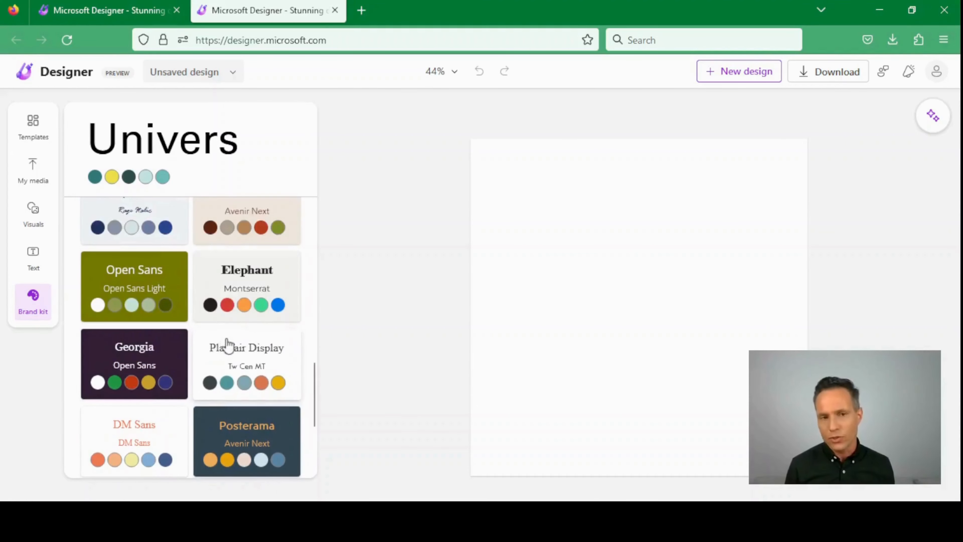
scroll(222, 347, "up", 3)
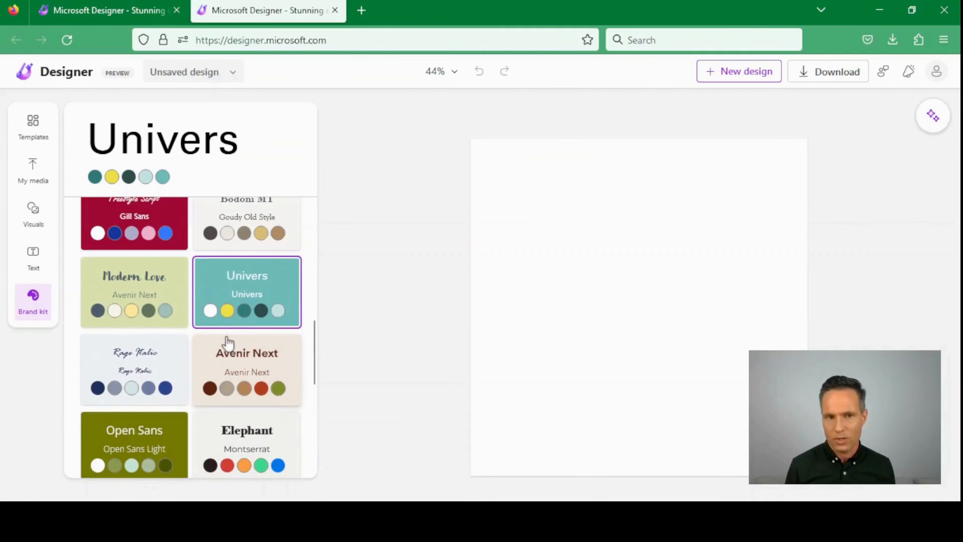
scroll(228, 341, "up", 3)
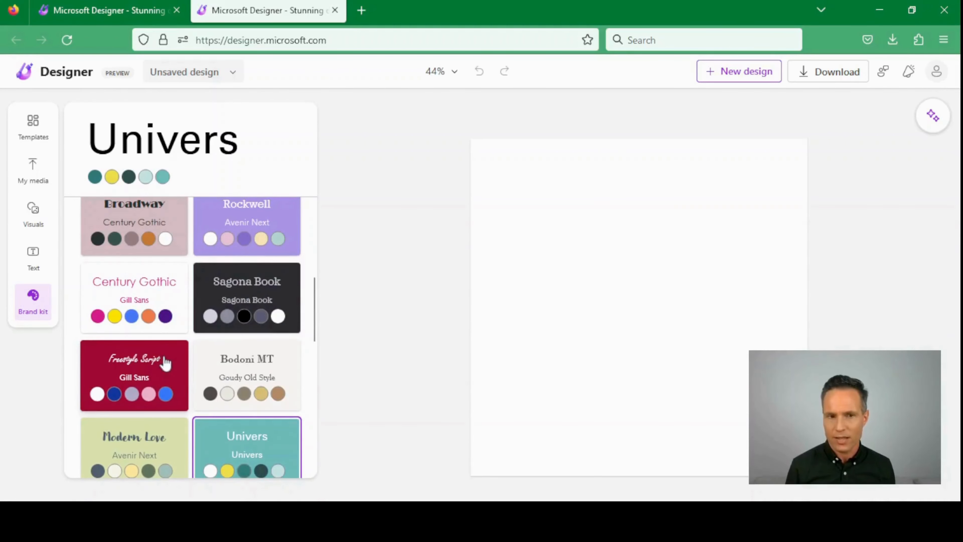
scroll(178, 353, "down", 8)
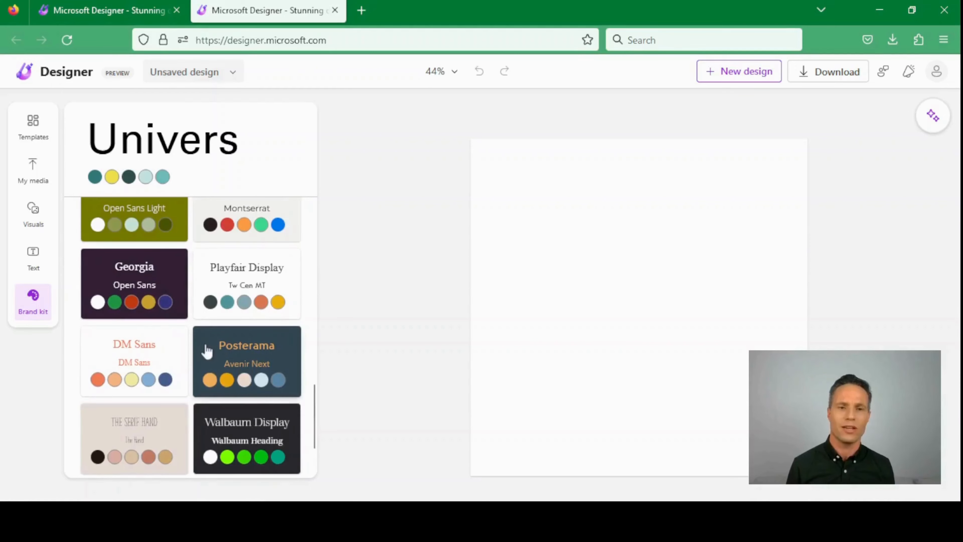
scroll(206, 353, "up", 3)
scroll(208, 354, "up", 3)
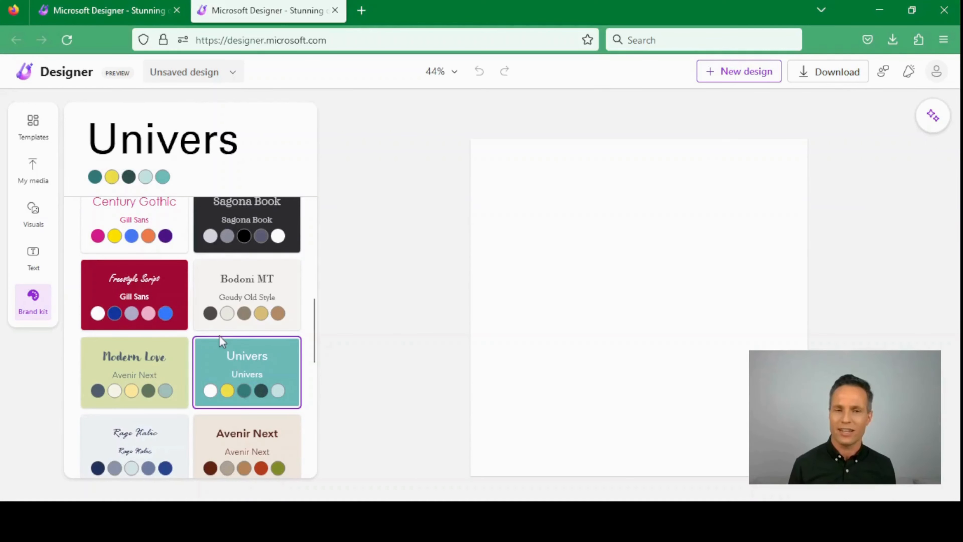
mouse_move(227, 356)
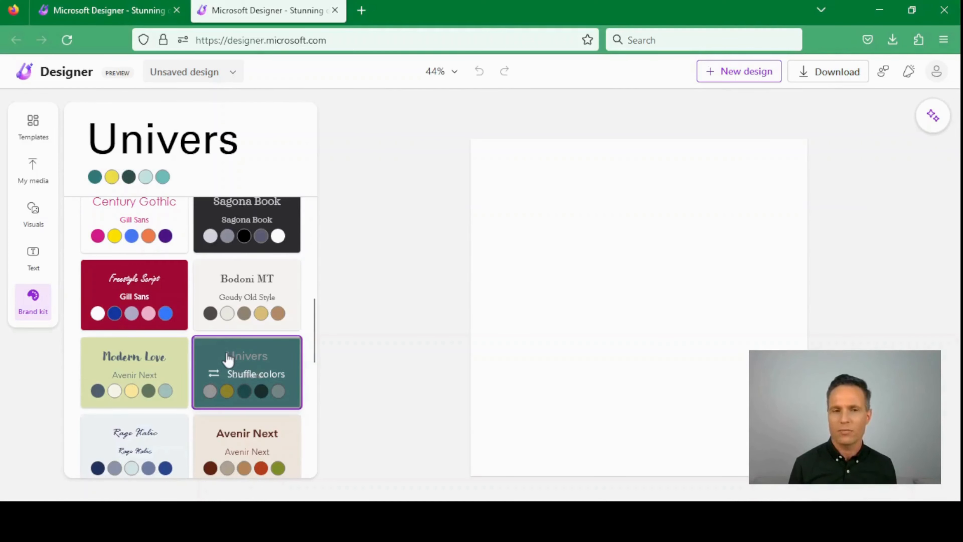
left_click(228, 358)
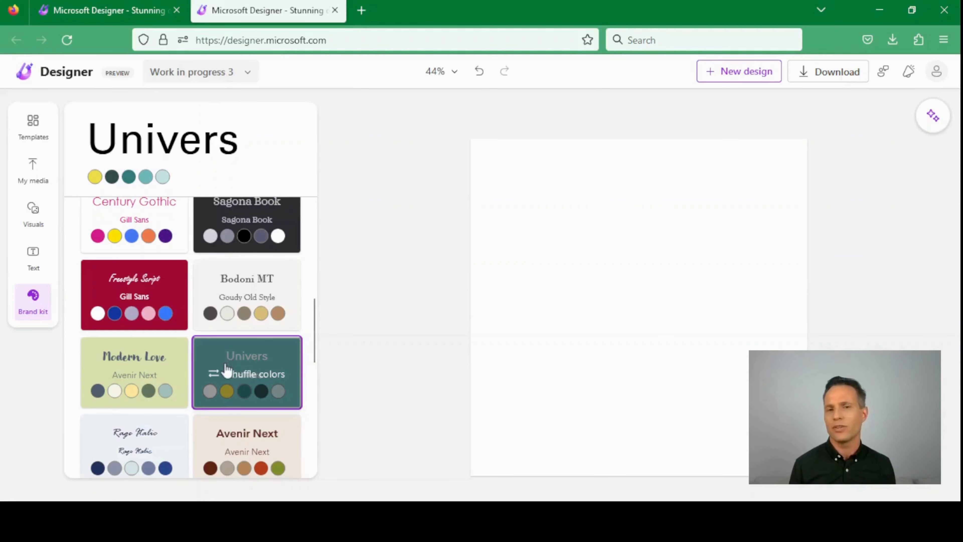
left_click(227, 367)
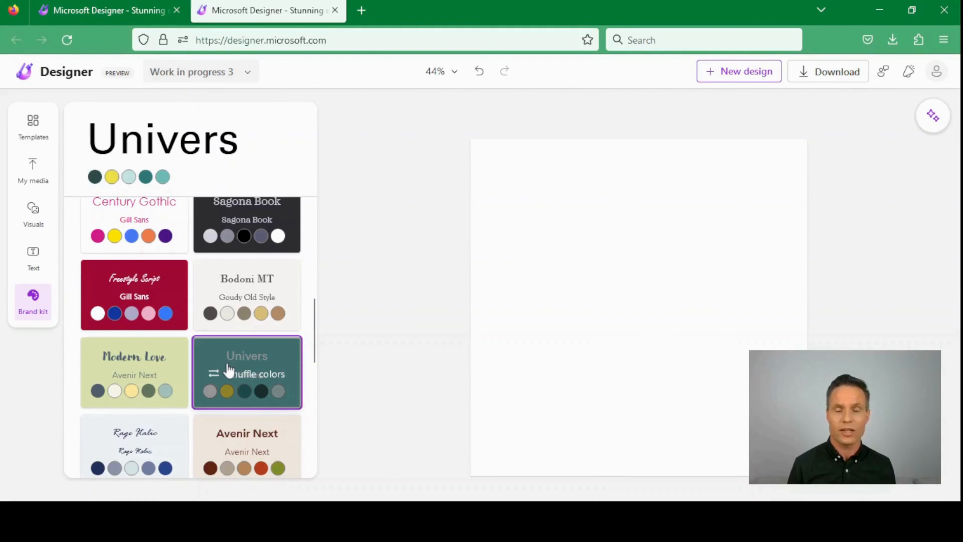
left_click(226, 370)
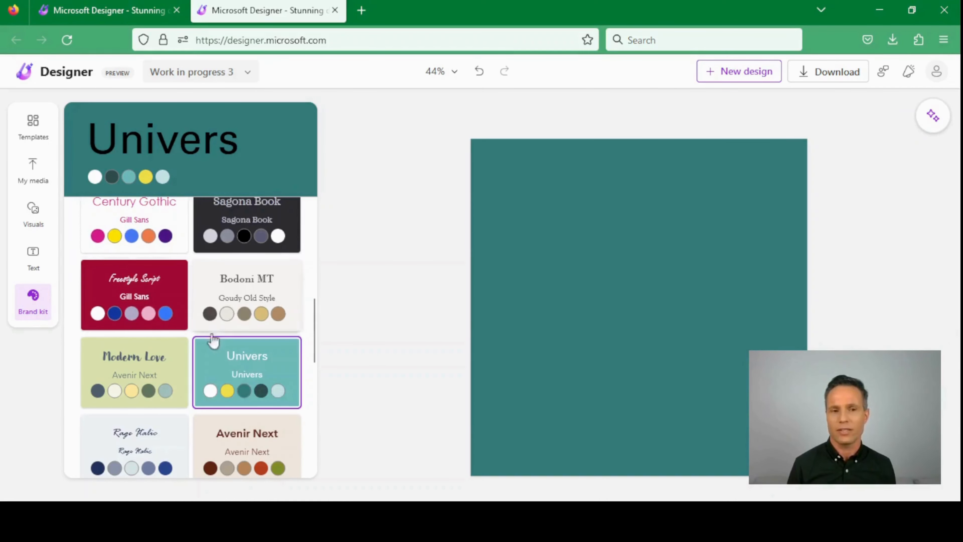
mouse_move(241, 377)
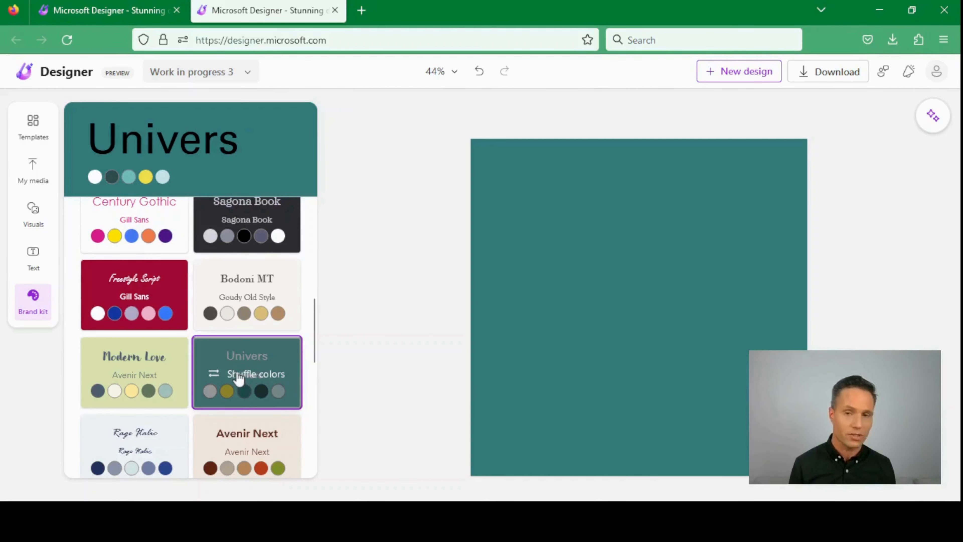
left_click(238, 378)
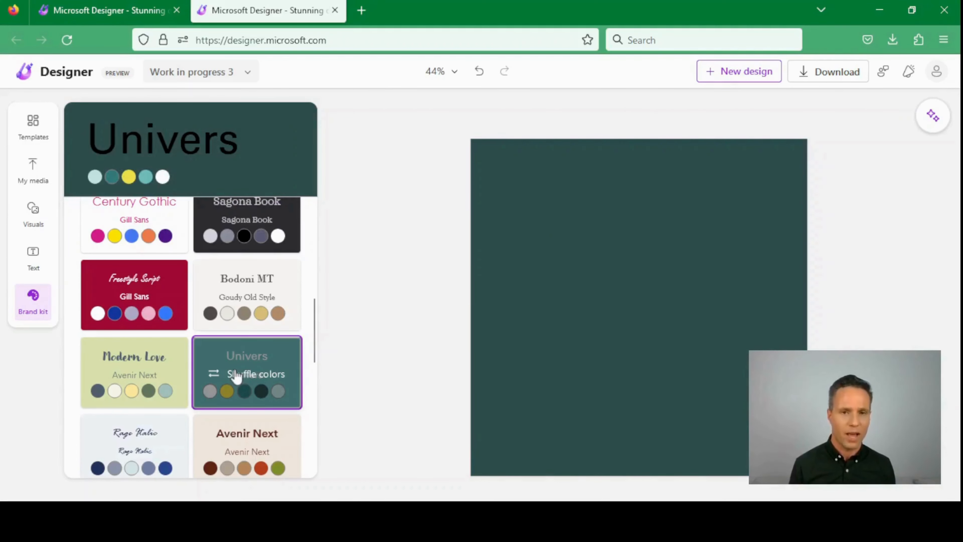
left_click(237, 377)
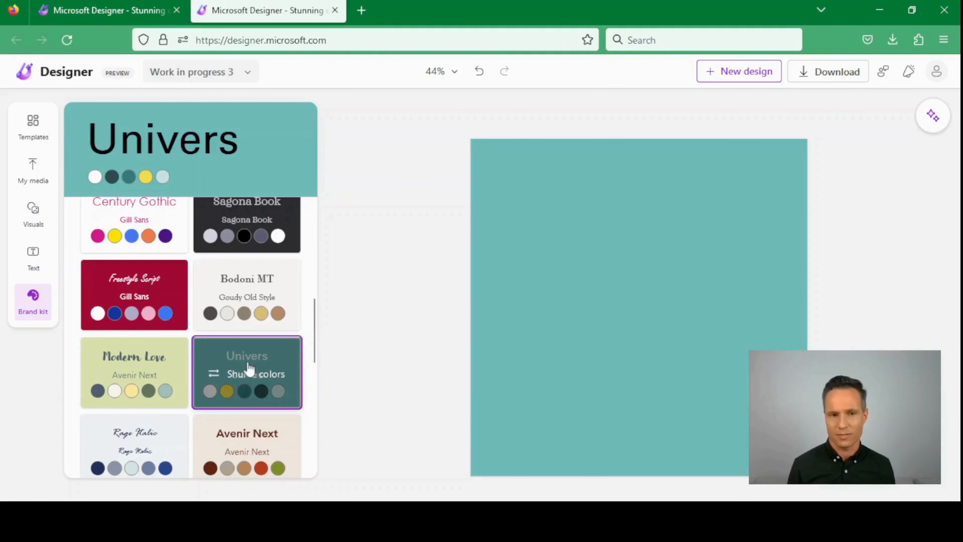
Step: Start building a custom brand kit and look through its brand color settings
scroll(247, 370, "up", 2)
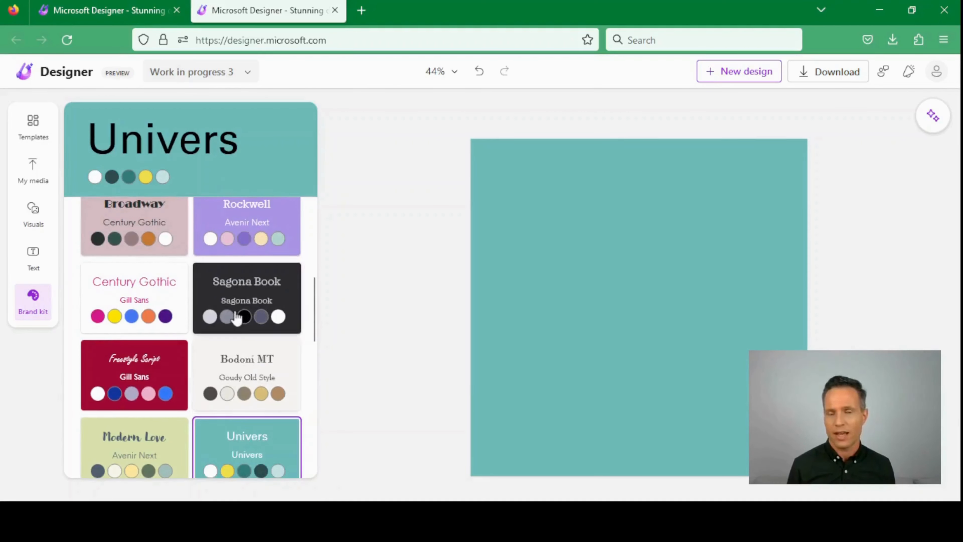
scroll(235, 309, "up", 3)
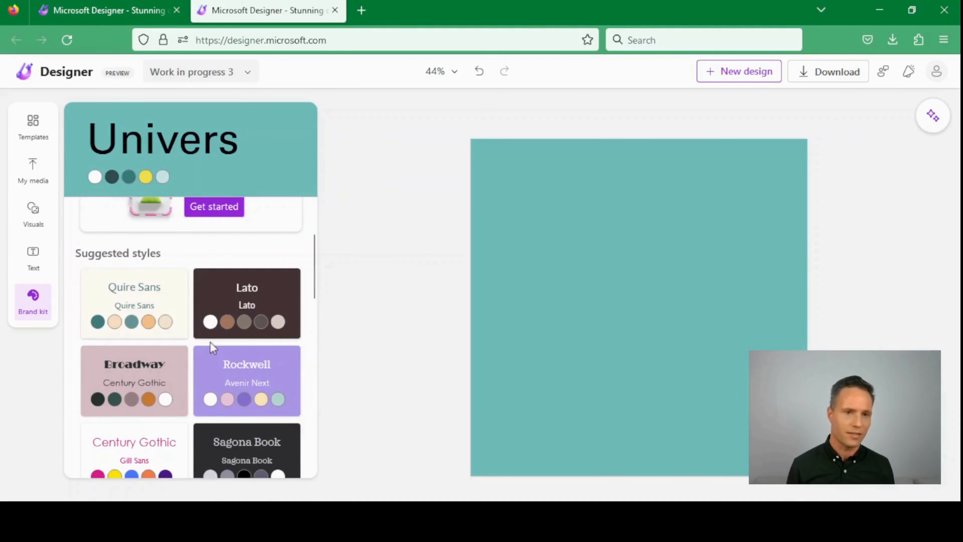
scroll(211, 344, "up", 3)
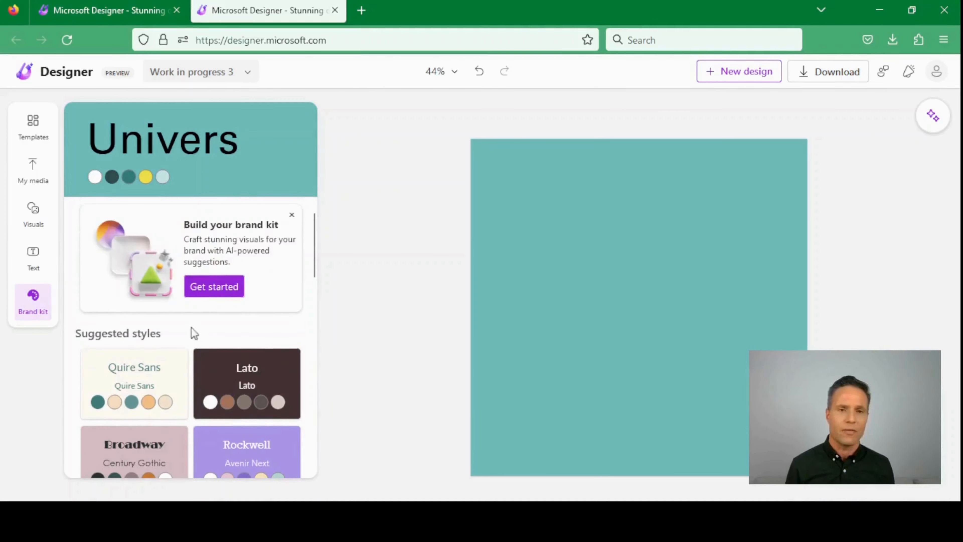
left_click(214, 288)
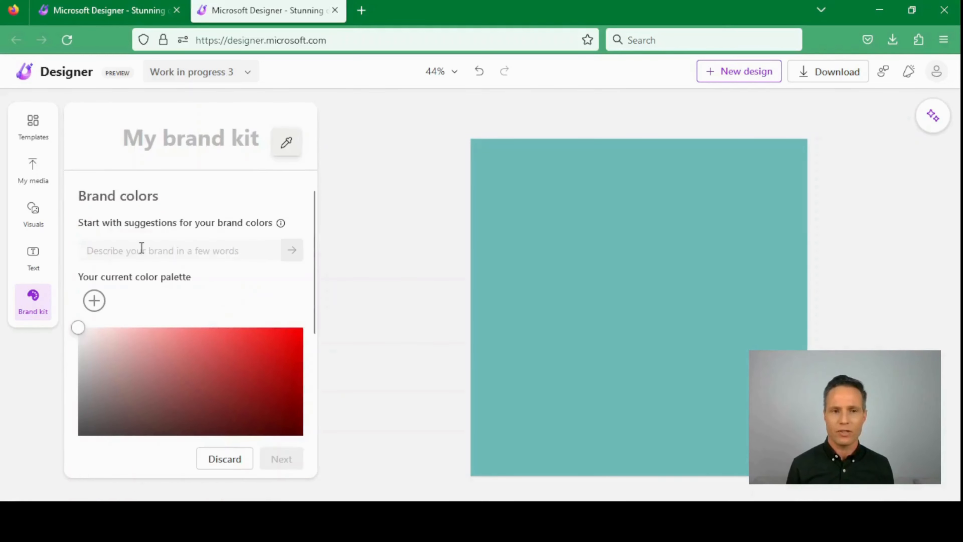
scroll(152, 267, "down", 4)
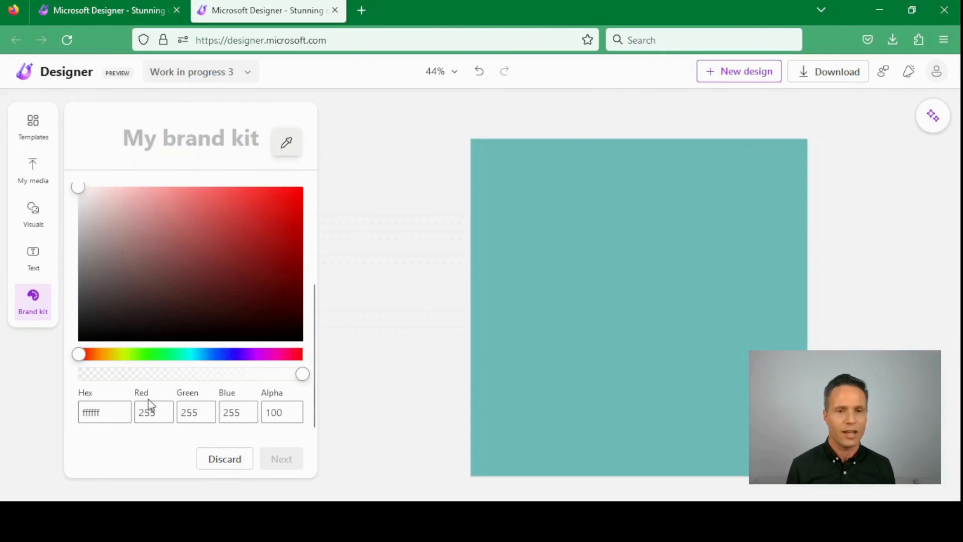
scroll(189, 359, "up", 3)
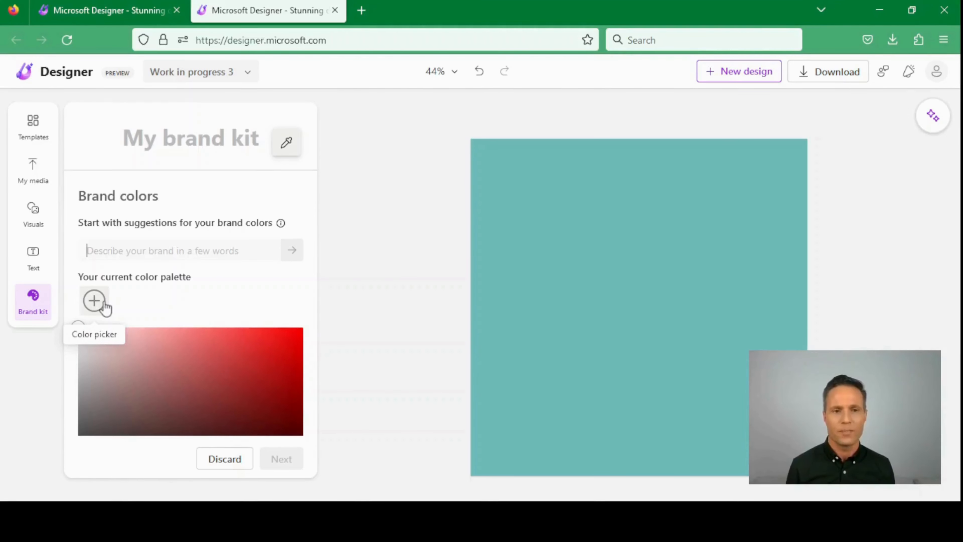
Step: Add a first color to the empty brand kit palette and inspect its hex and RGB values
left_click(95, 301)
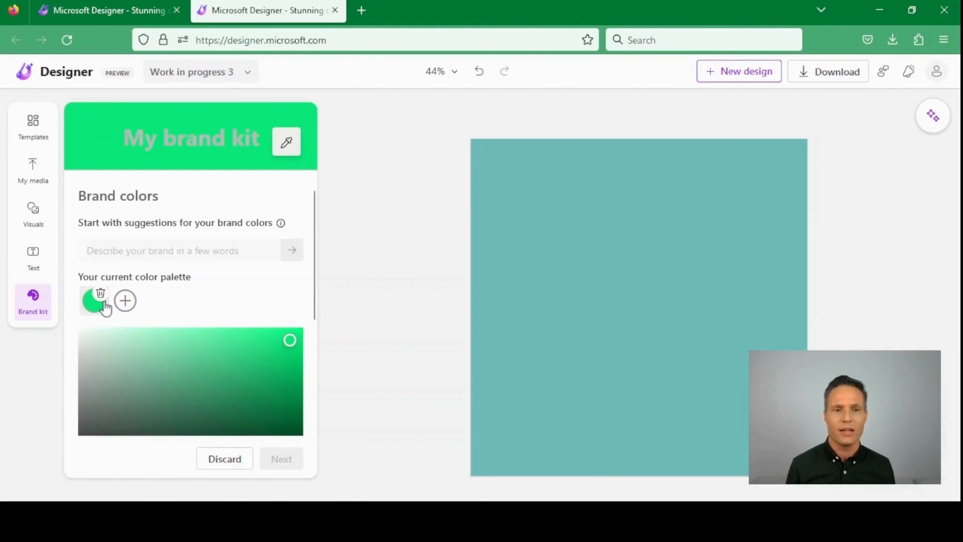
scroll(156, 329, "down", 4)
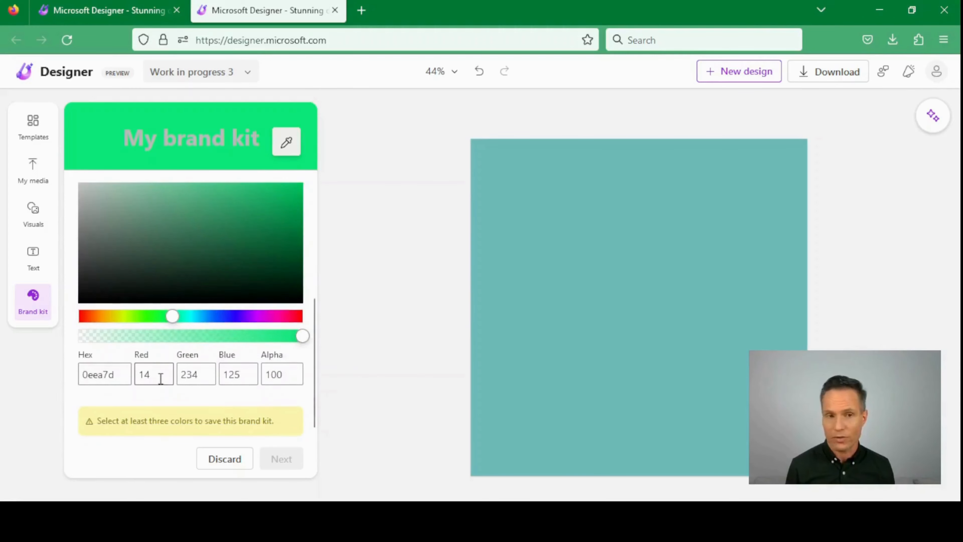
scroll(161, 378, "up", 4)
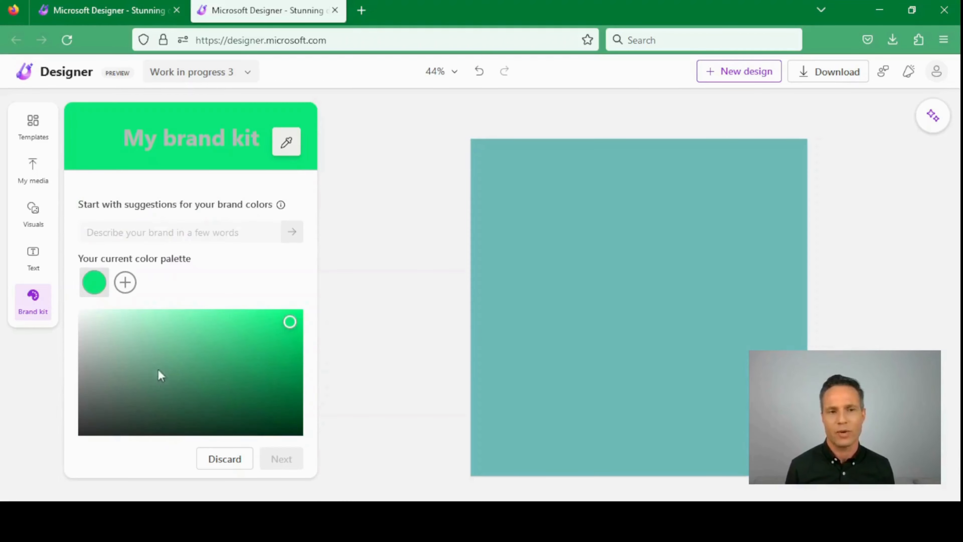
Step: Generate brand color suggestions for "yoga studio modern light" and view the alternative palettes
left_click(148, 229)
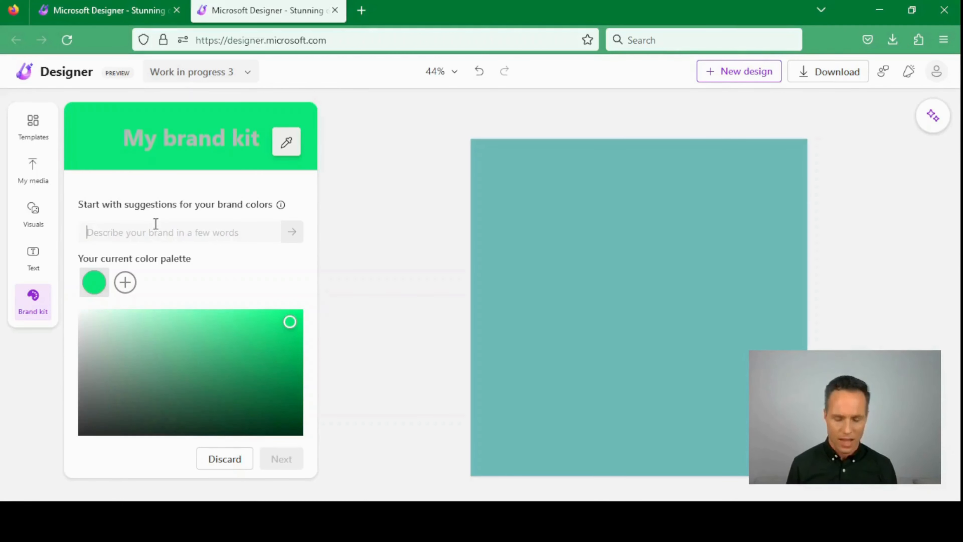
type("yoga studio")
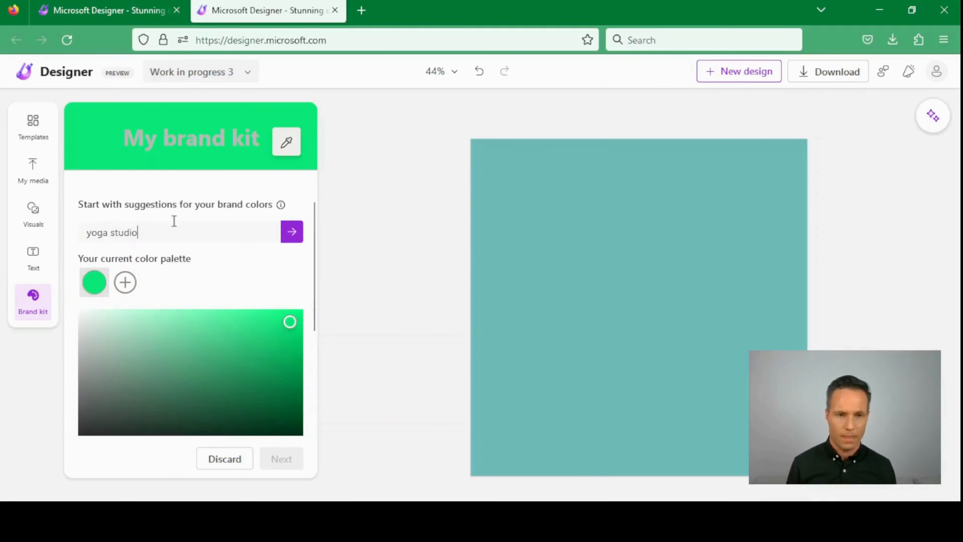
type(" modern")
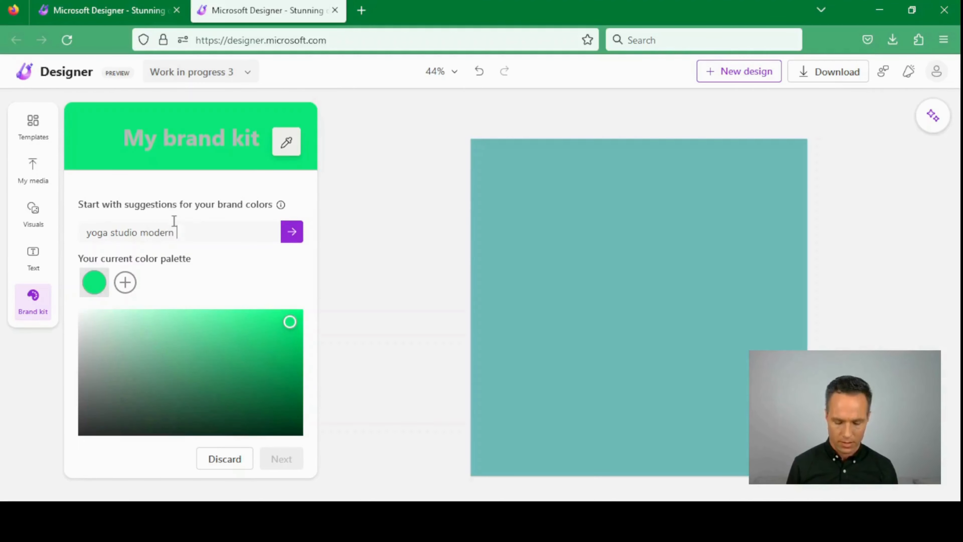
type(" light")
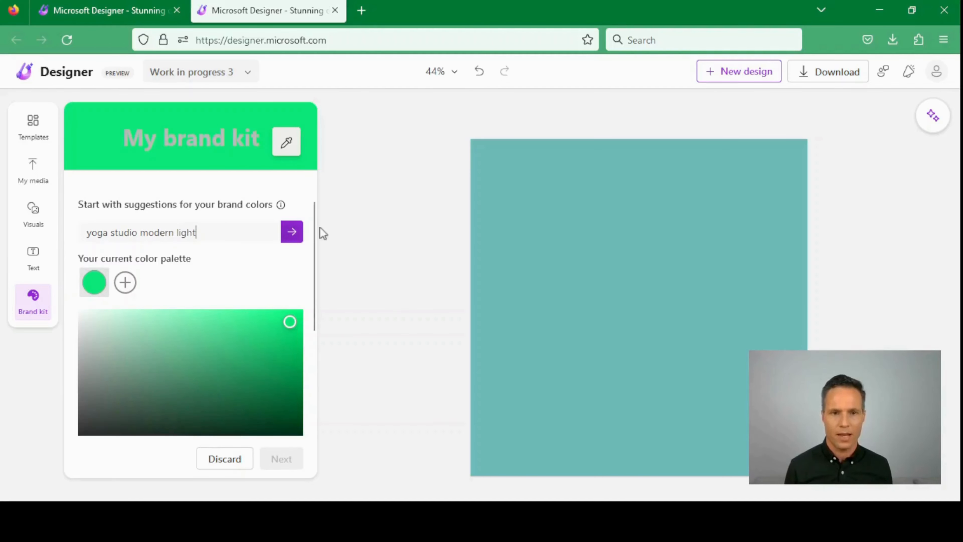
left_click(303, 230)
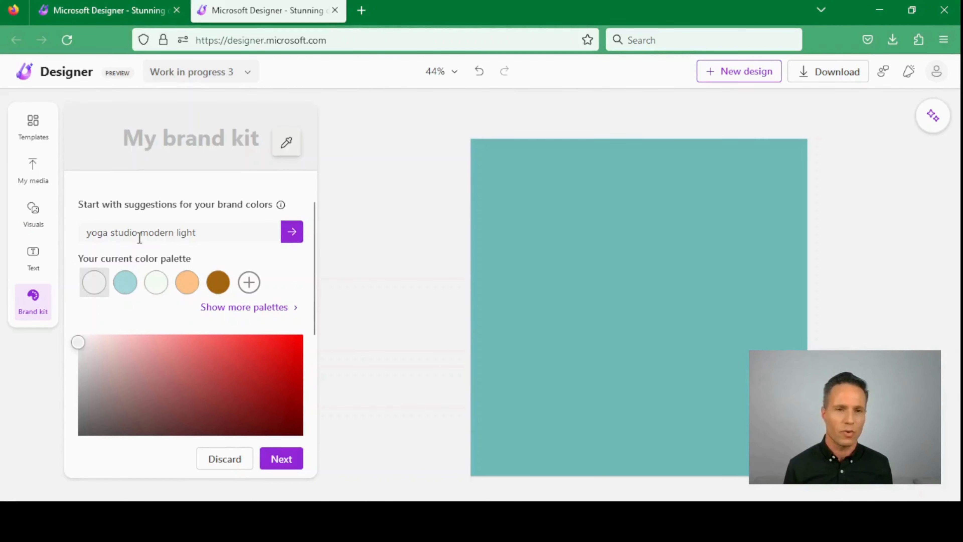
left_click(263, 313)
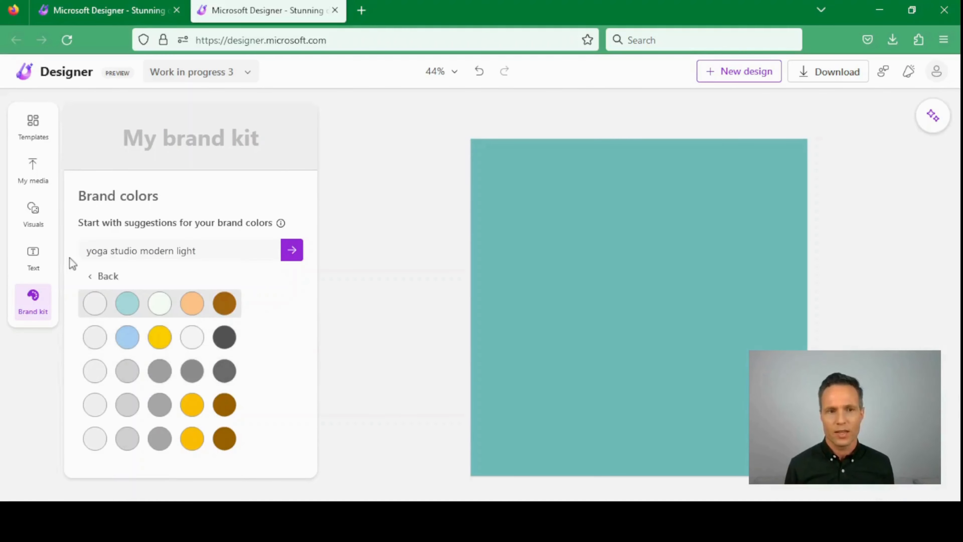
left_click(93, 280)
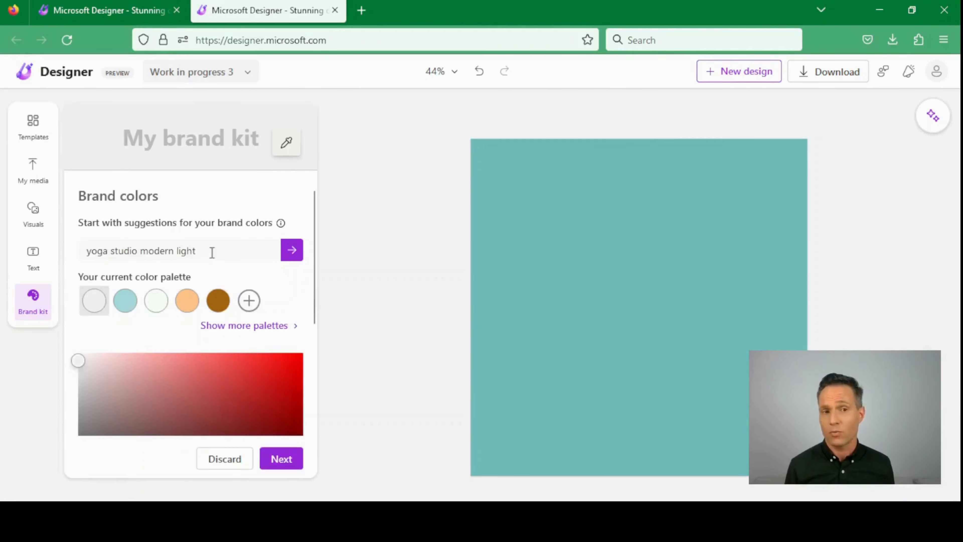
Step: Replace the brand description with "dog grooming business", generate new color suggestions and show more palettes
left_click(212, 252)
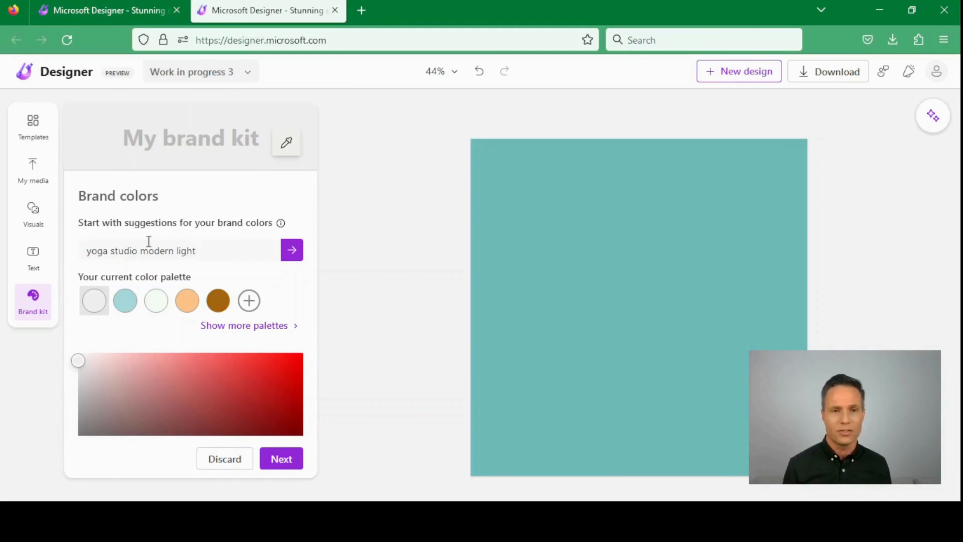
left_click_drag(236, 251, 85, 252)
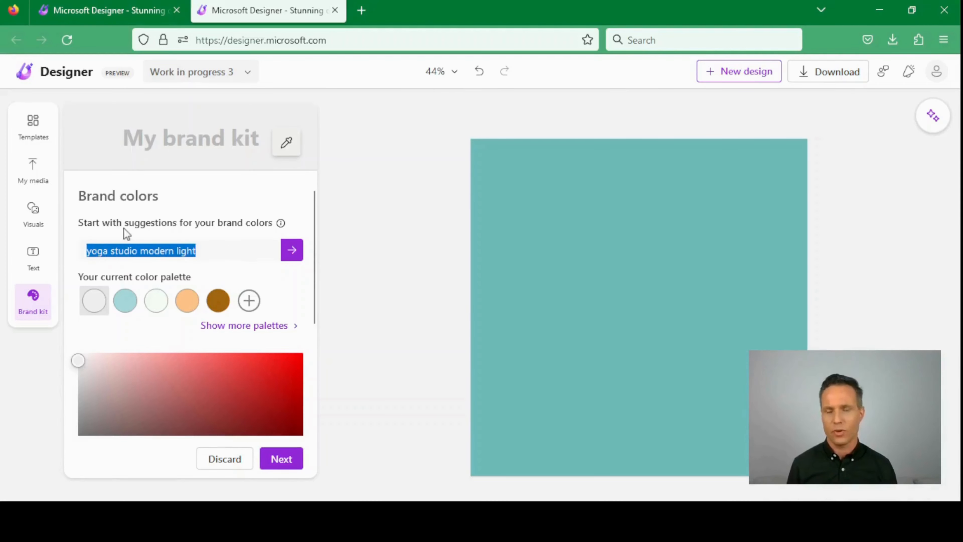
type("dog")
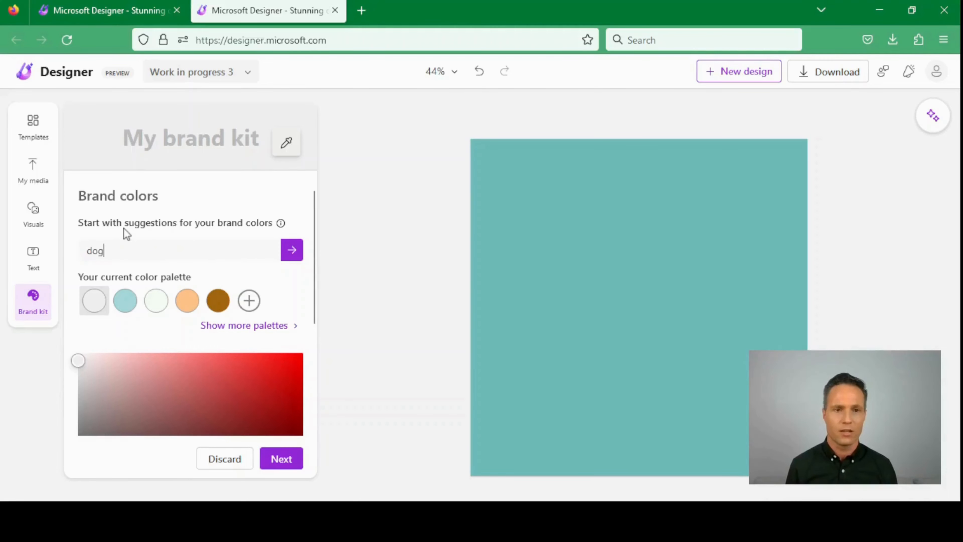
type(" groomi")
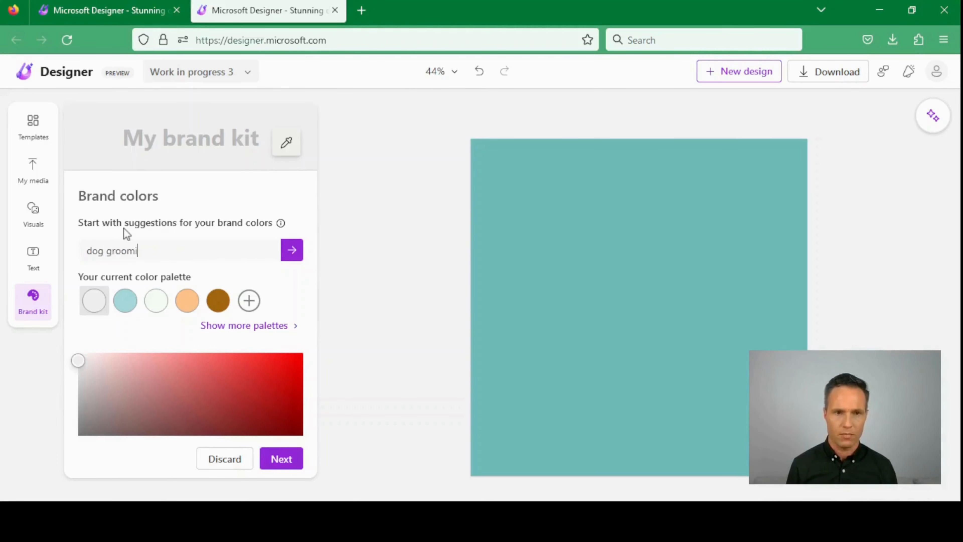
type("ng busine")
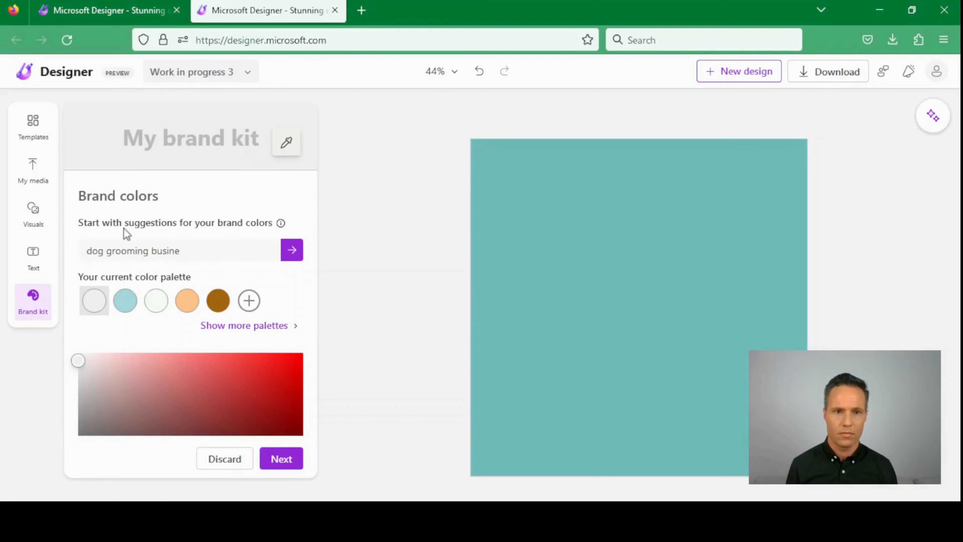
type("ss")
key("Return")
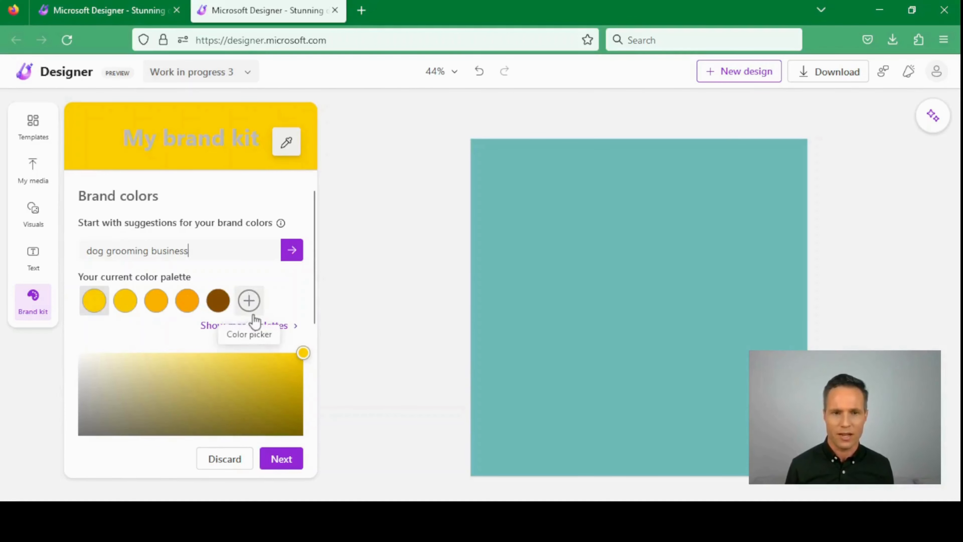
left_click(258, 327)
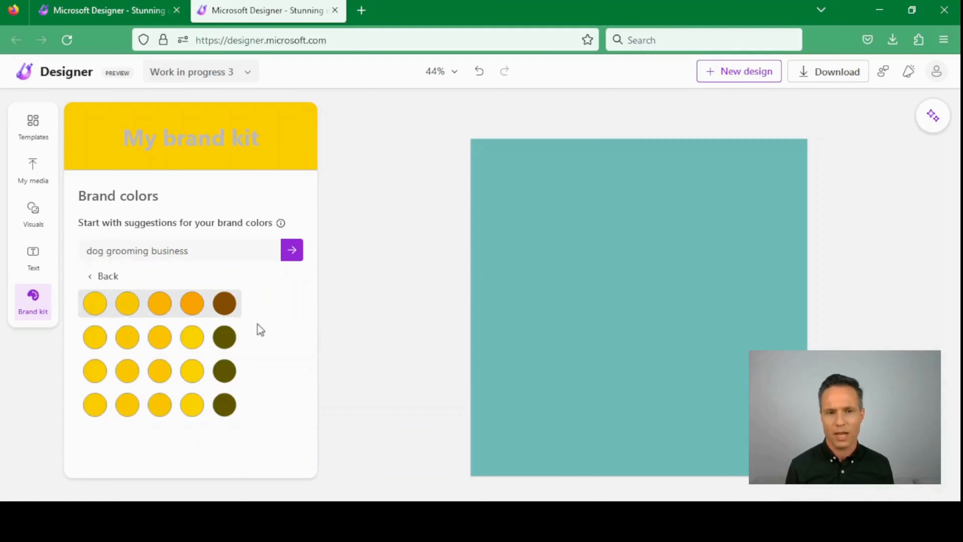
Step: Change the brand description to "dog fancy bespoke pets", generate new color suggestions and remove the yellow color from the palette
left_click(191, 250)
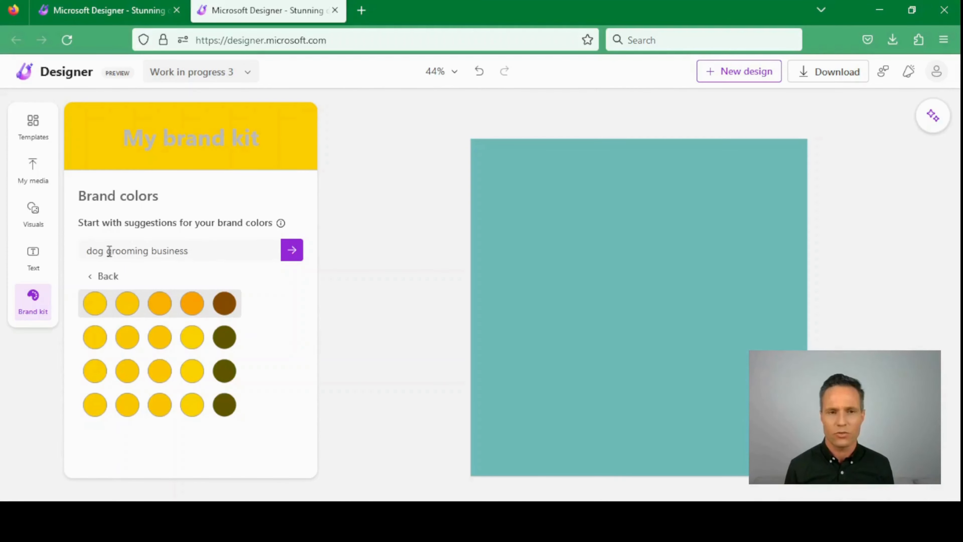
left_click_drag(106, 251, 198, 244)
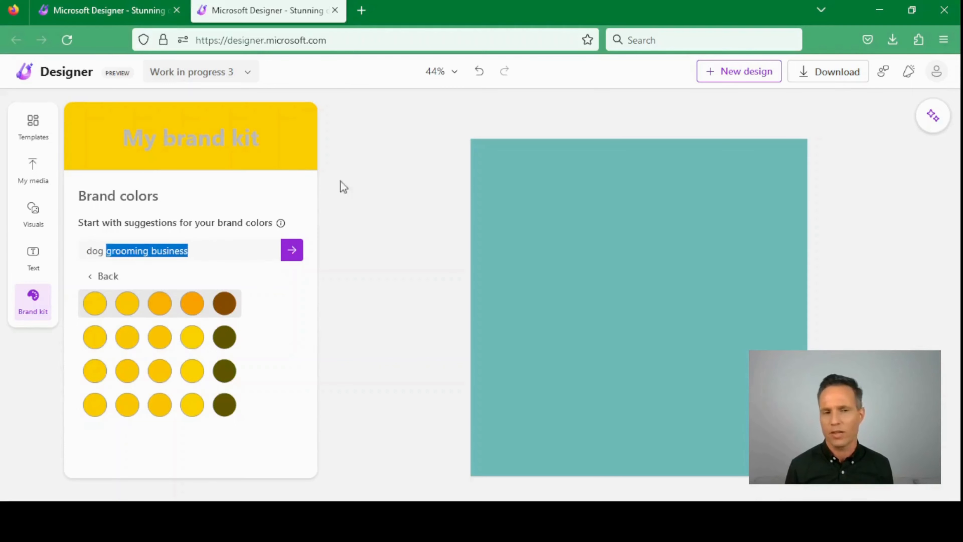
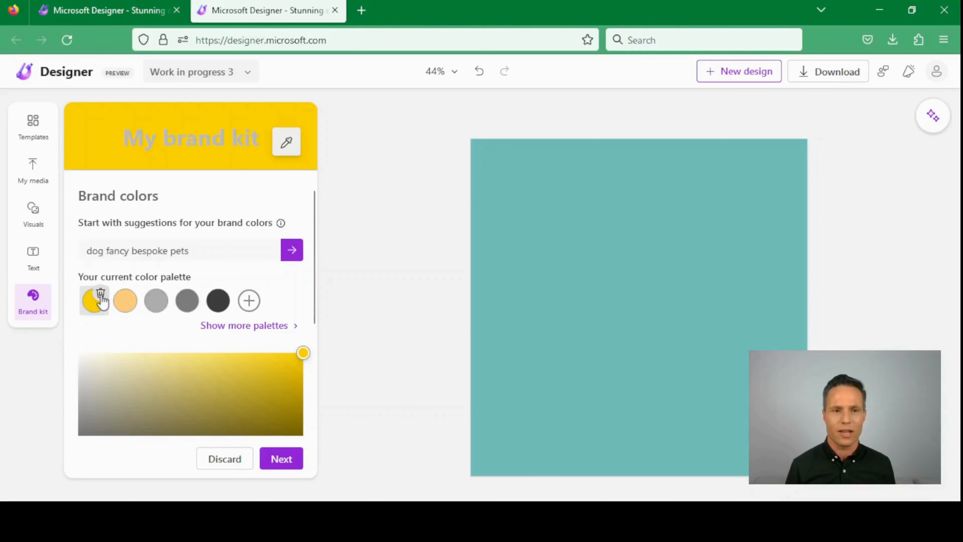
left_click(100, 293)
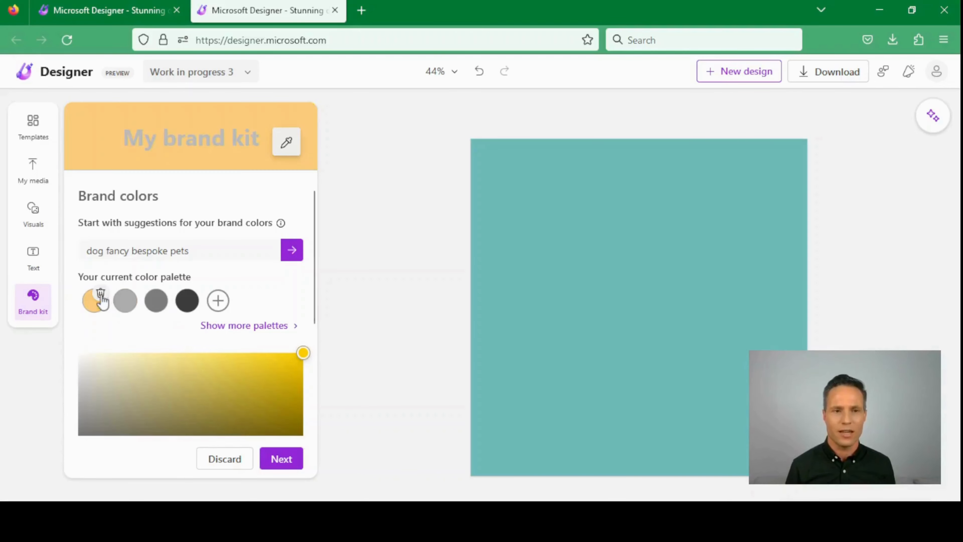
Step: Add a new color to the brand palette and set it to a dark green, hex 178717
left_click(217, 307)
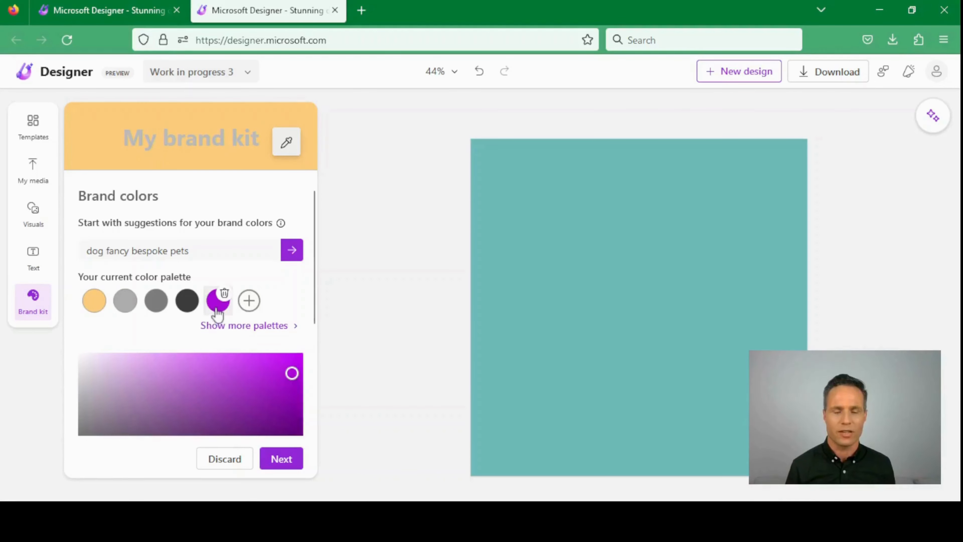
scroll(214, 315, "down", 5)
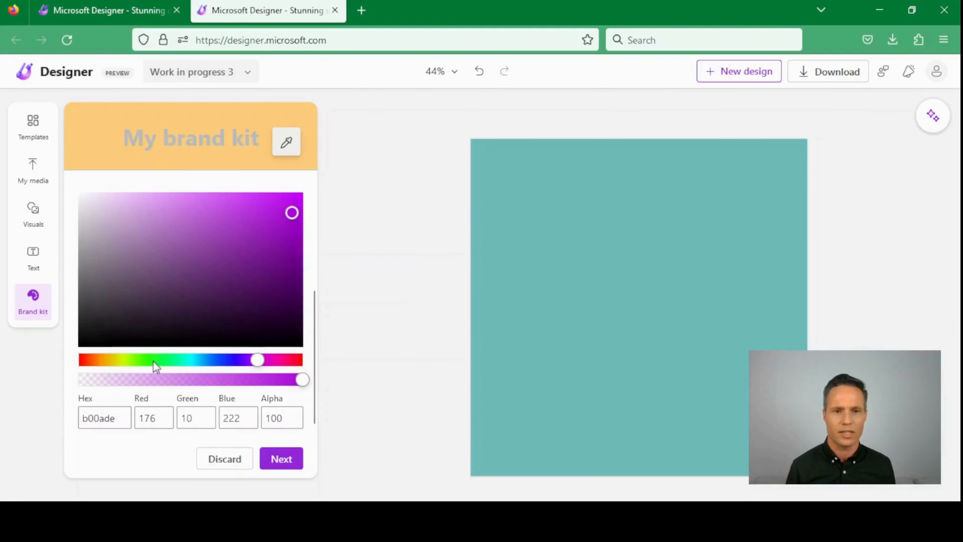
left_click(155, 361)
scroll(204, 312, "up", 5)
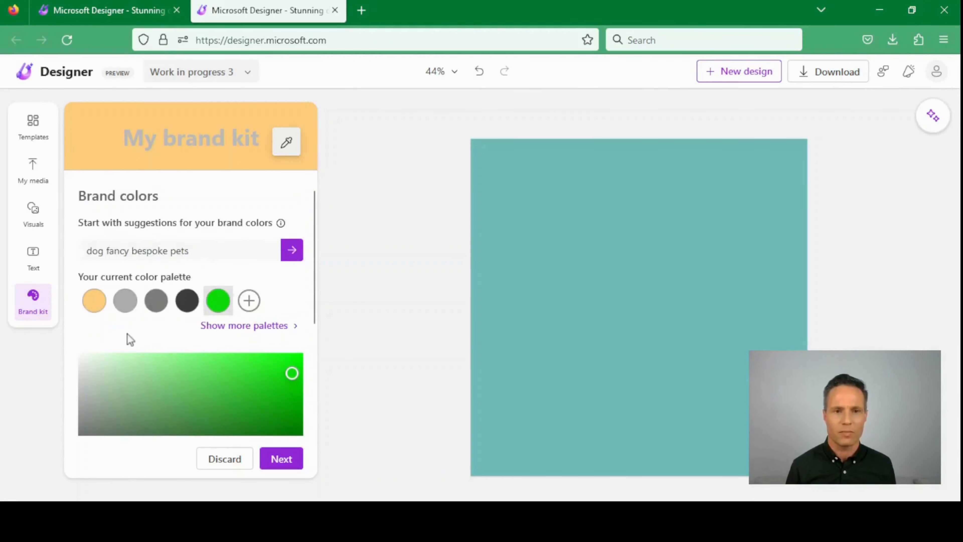
mouse_move(217, 313)
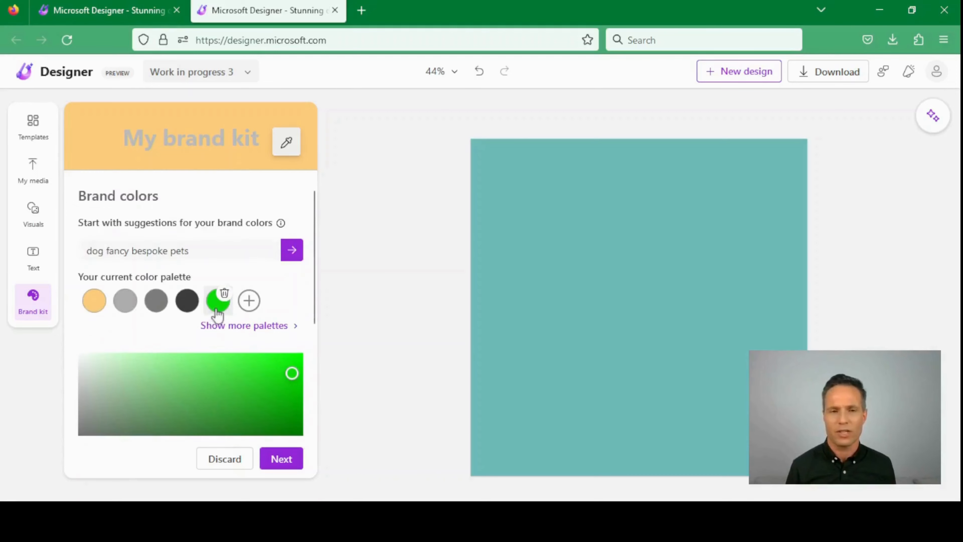
scroll(200, 380, "down", 5)
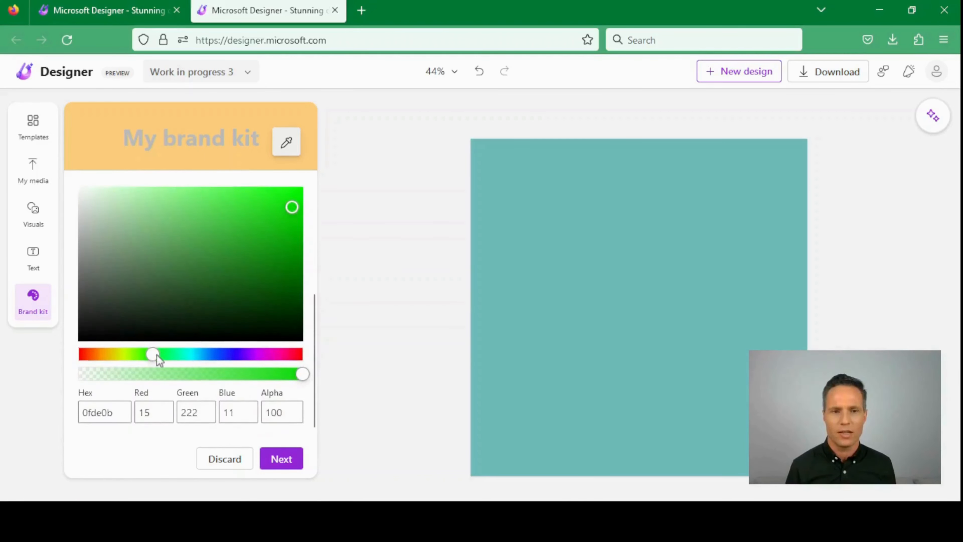
left_click(154, 355)
left_click(265, 261)
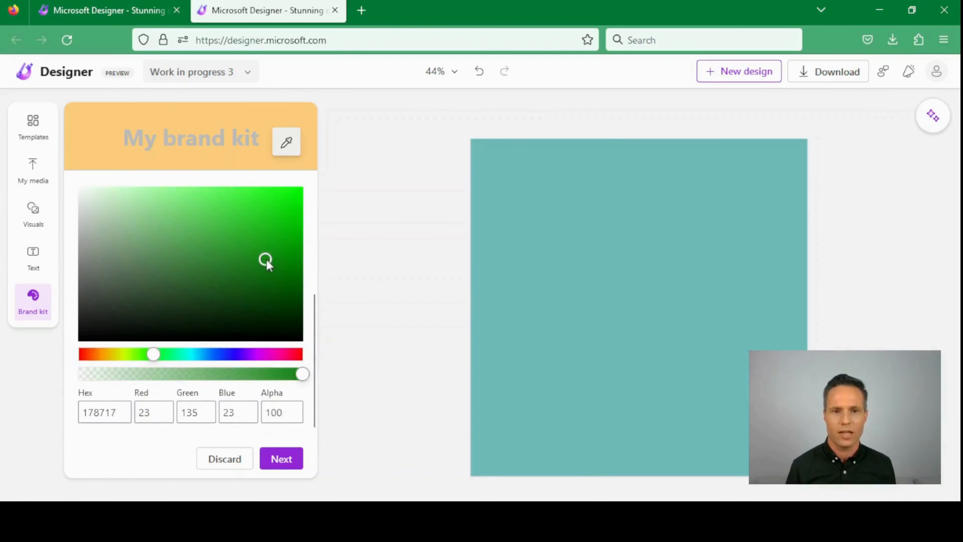
scroll(277, 228, "up", 5)
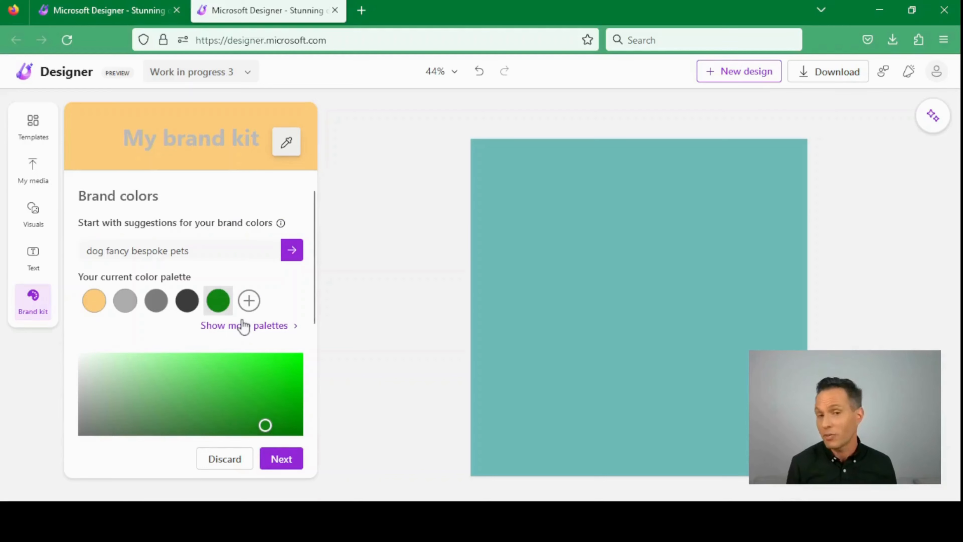
Step: Accept the brand colors, continue to the brand fonts and browse the Handwritten category for a heading font
left_click(277, 463)
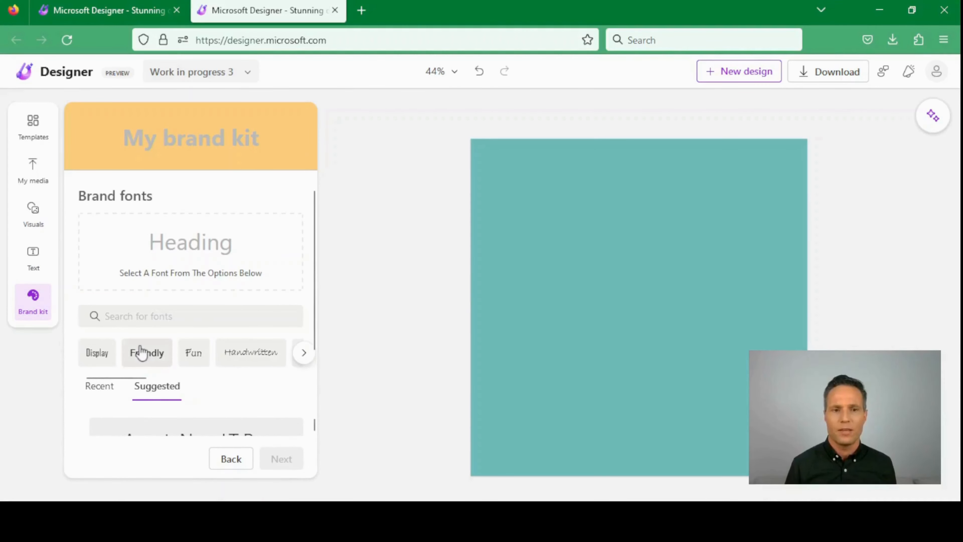
scroll(141, 353, "down", 3)
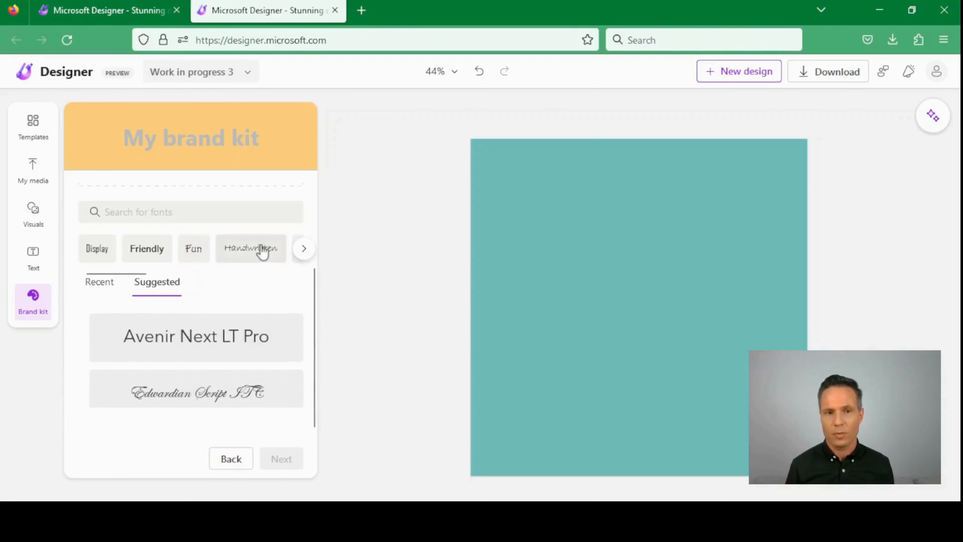
left_click(245, 253)
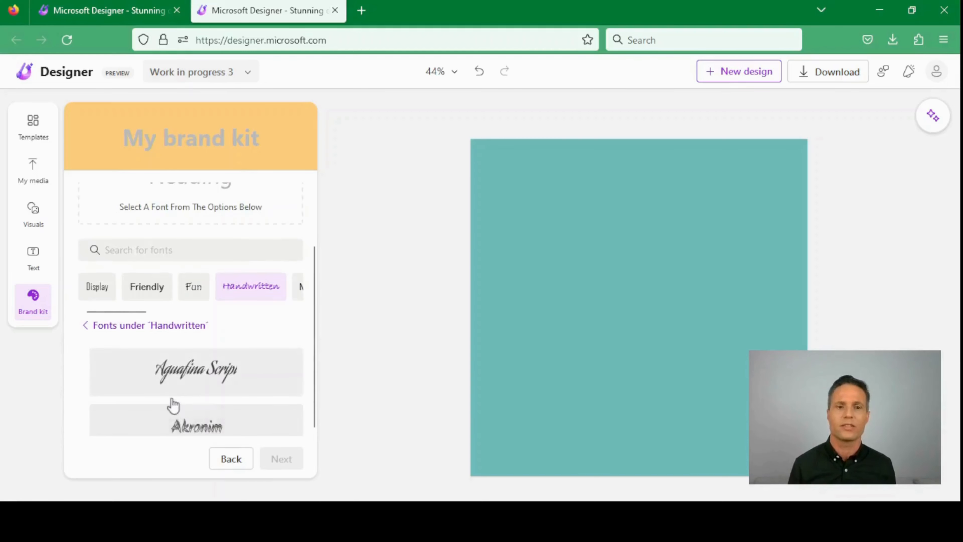
scroll(173, 405, "down", 3)
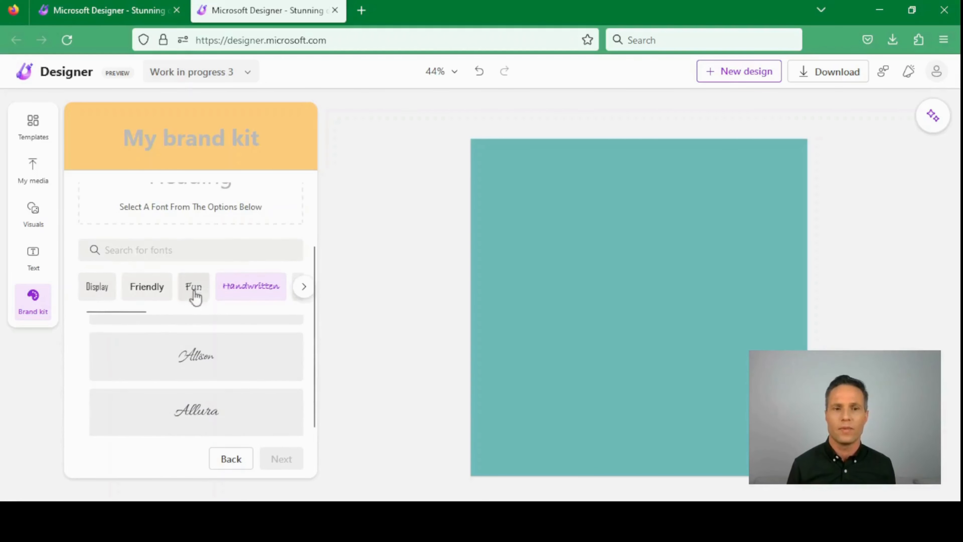
Step: Browse the heading fonts offered in the Text and Versatile categories
left_click_drag(137, 309, 263, 297)
left_click(213, 291)
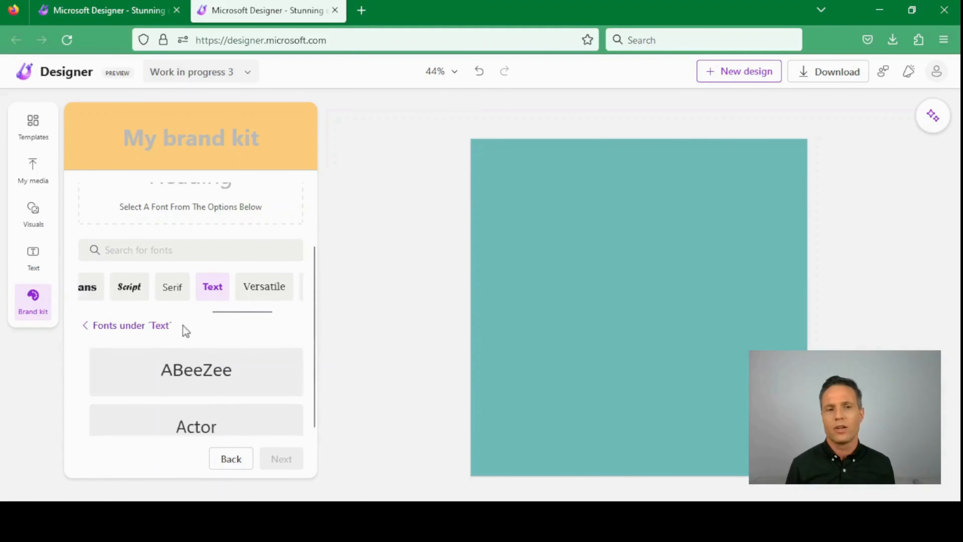
scroll(272, 349, "down", 2)
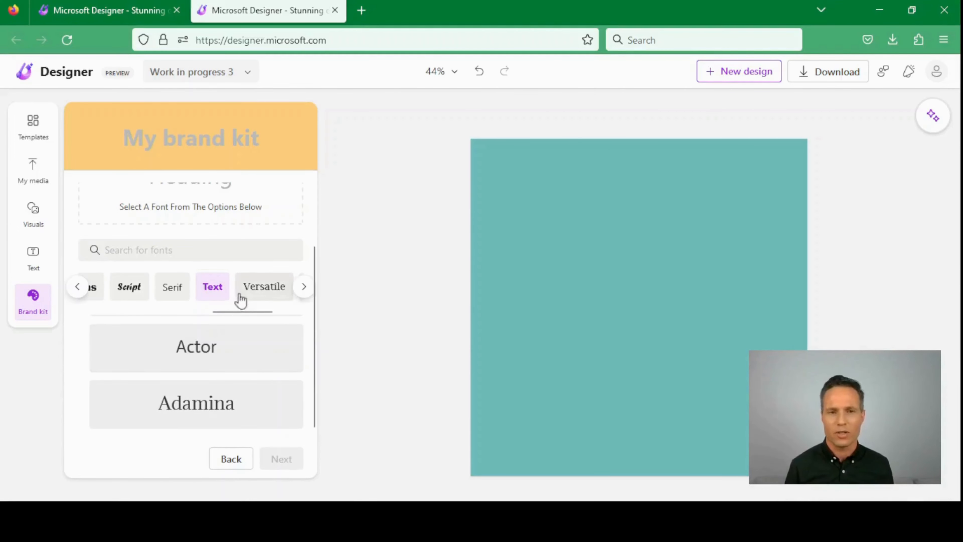
left_click(261, 287)
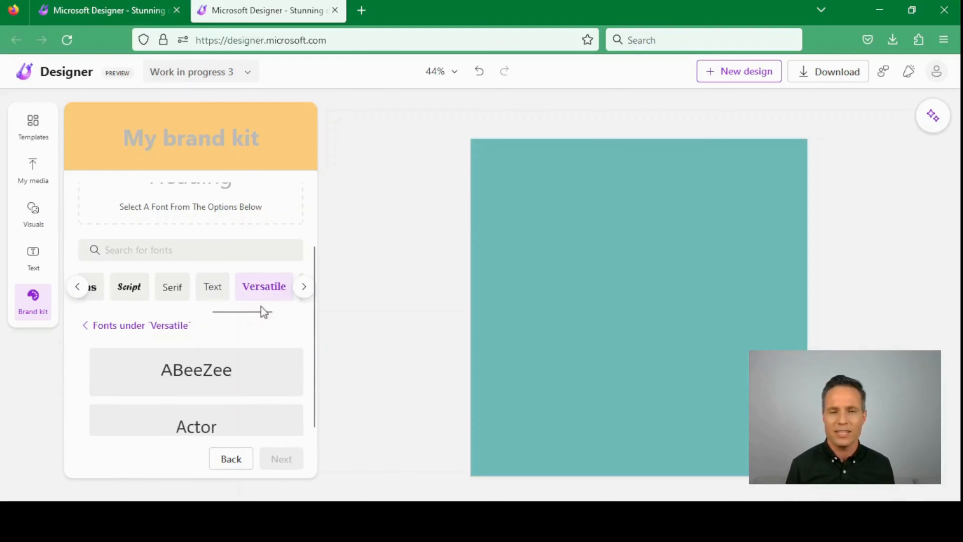
scroll(229, 374, "down", 3)
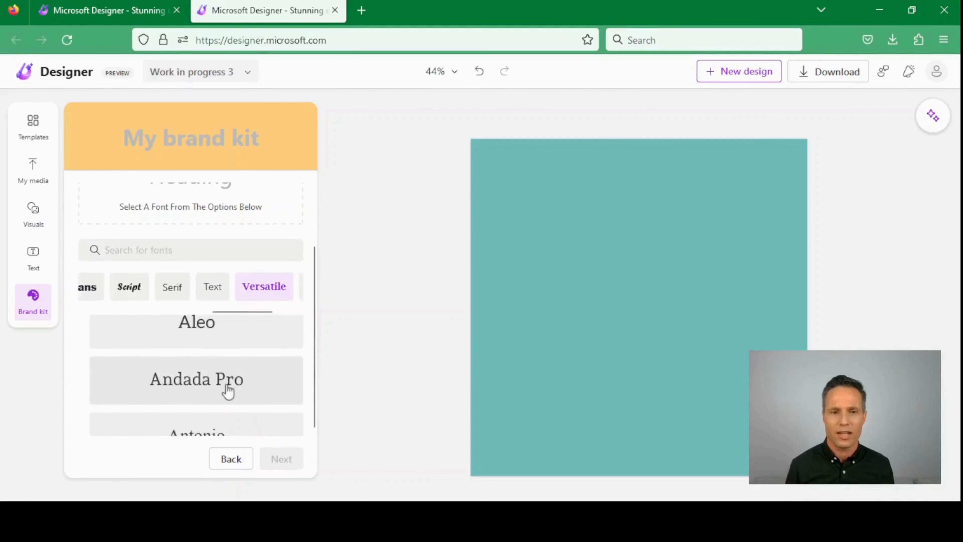
scroll(227, 391, "down", 2)
scroll(223, 384, "down", 1)
scroll(222, 386, "up", 5)
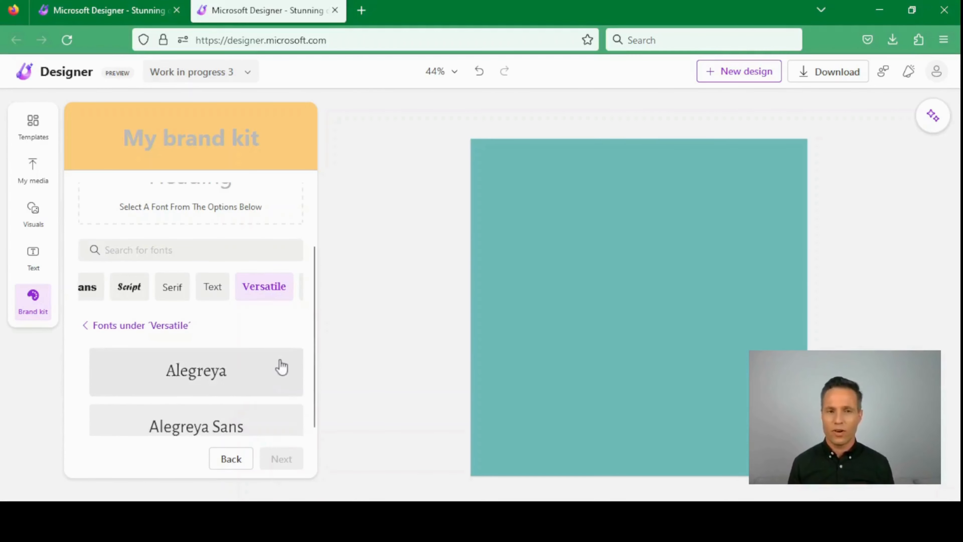
Step: Look through the Sans fonts, choose Abadi as the heading font and continue with the brand kit
mouse_move(123, 281)
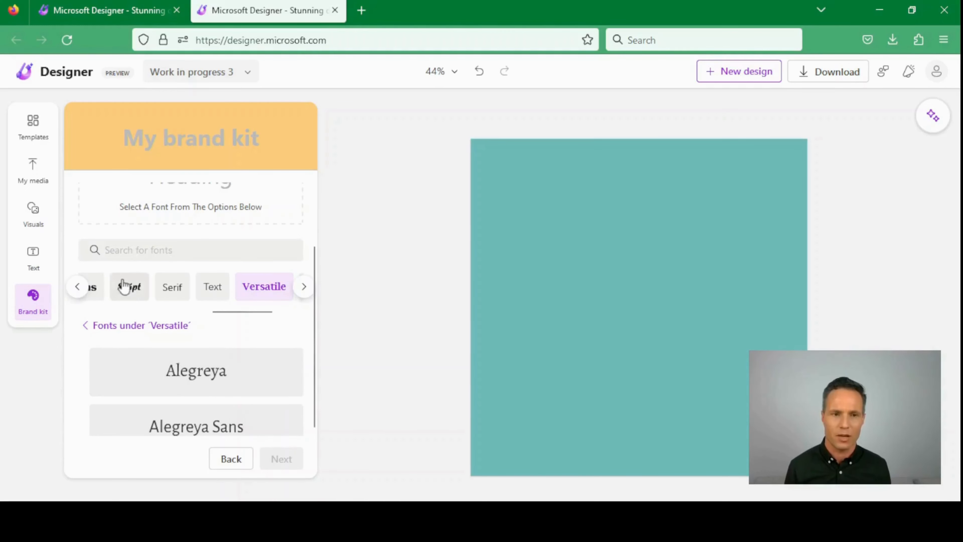
left_click(93, 288)
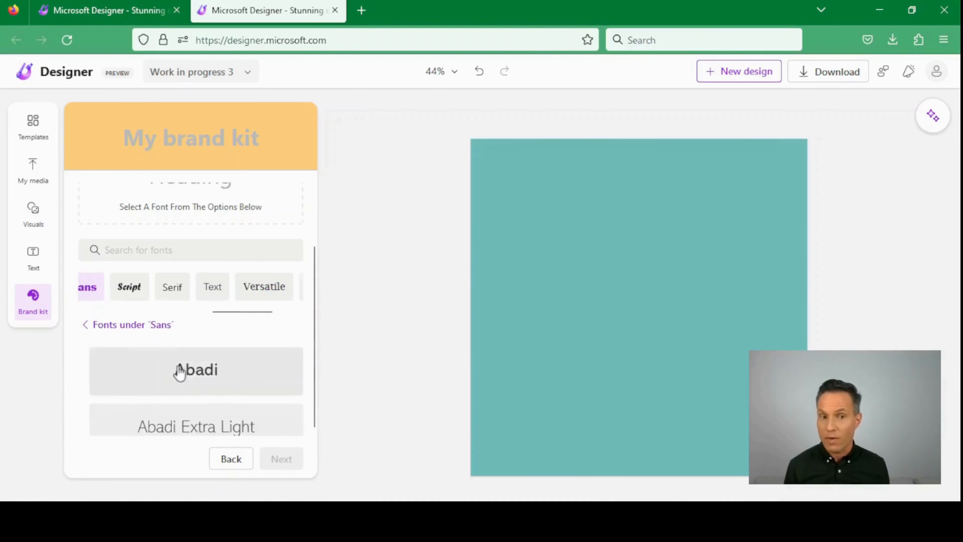
scroll(182, 369, "down", 3)
scroll(179, 373, "down", 5)
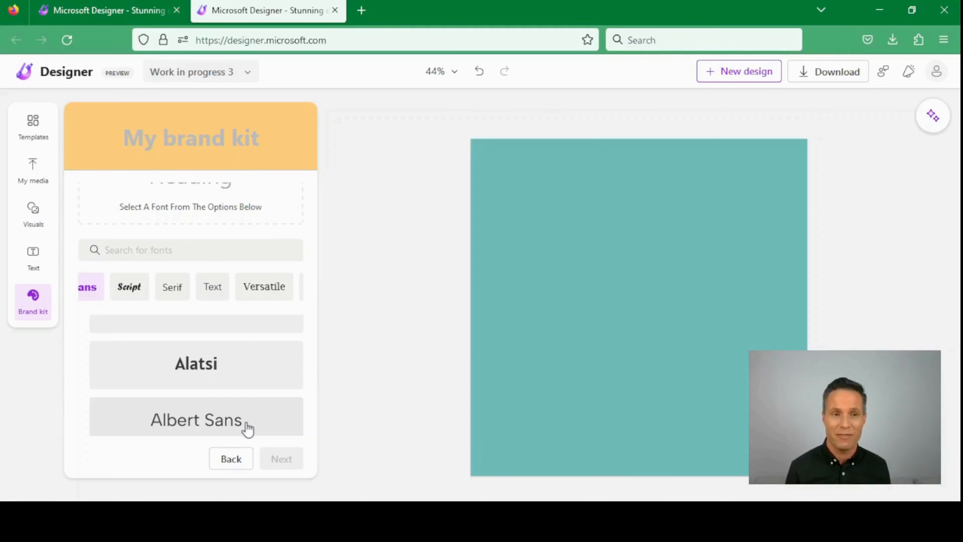
scroll(224, 371, "up", 3)
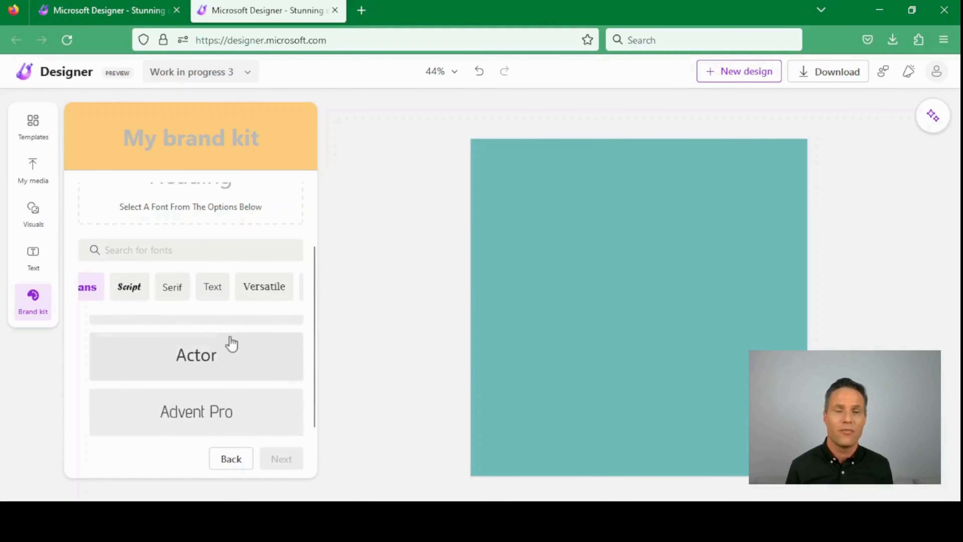
scroll(232, 344, "up", 5)
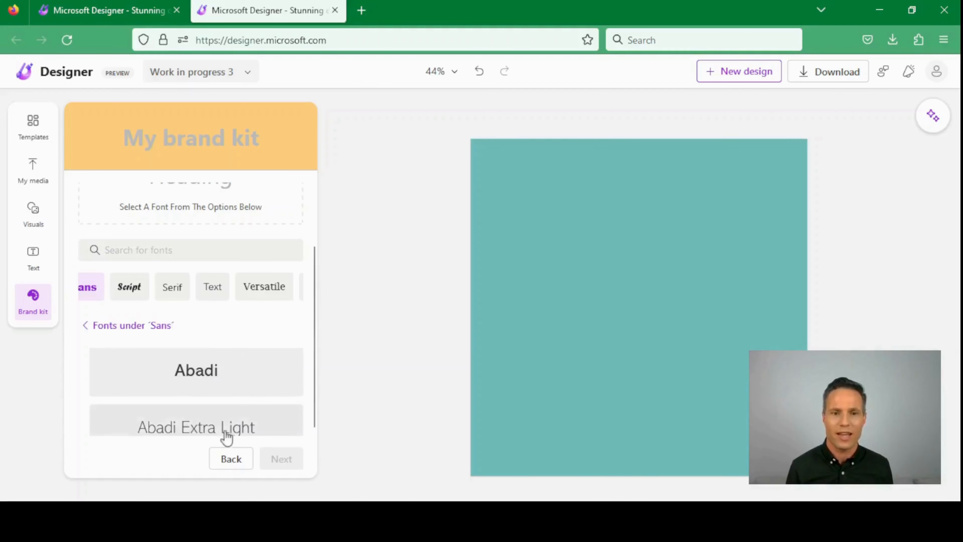
left_click(250, 378)
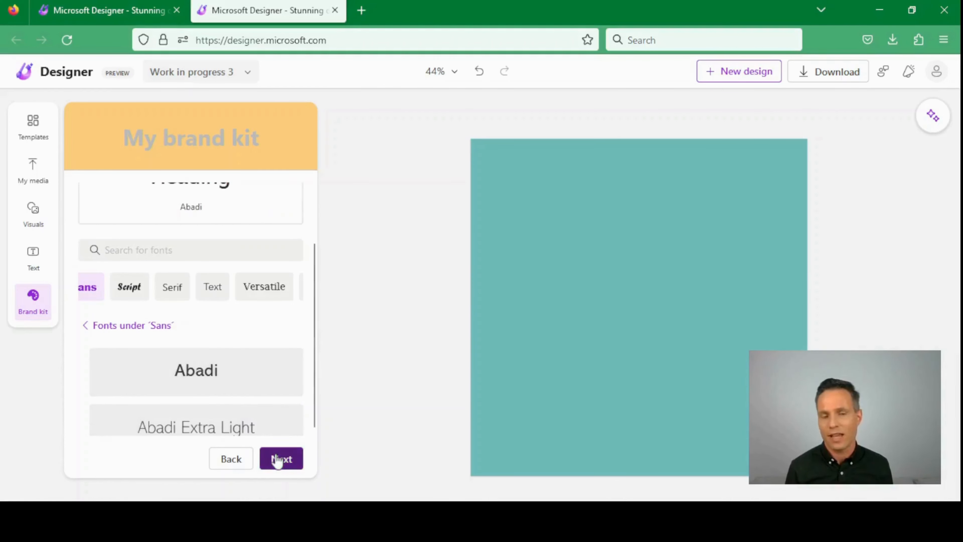
left_click(279, 460)
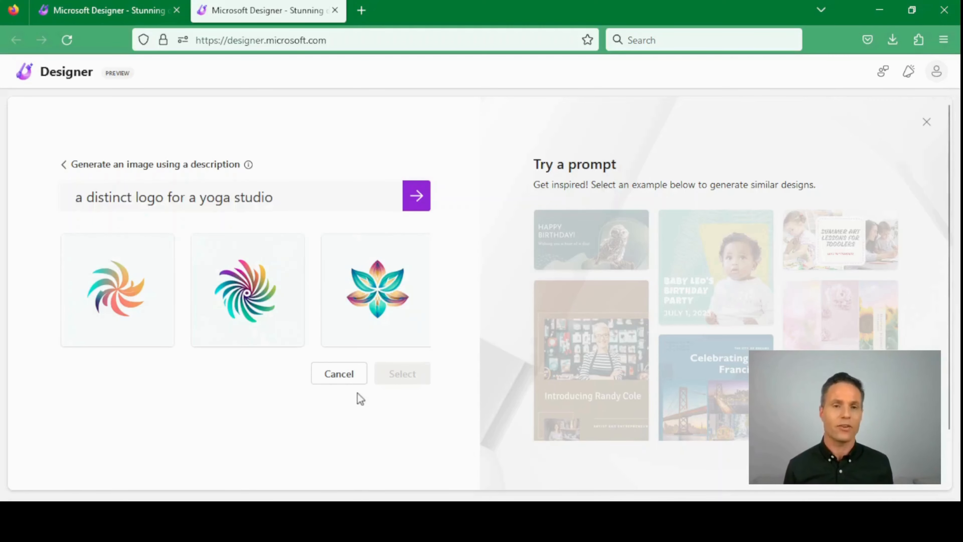
Step: Pick the flower-shaped image generated for "a distinct logo for a yoga studio" and insert it into the design description
mouse_move(327, 316)
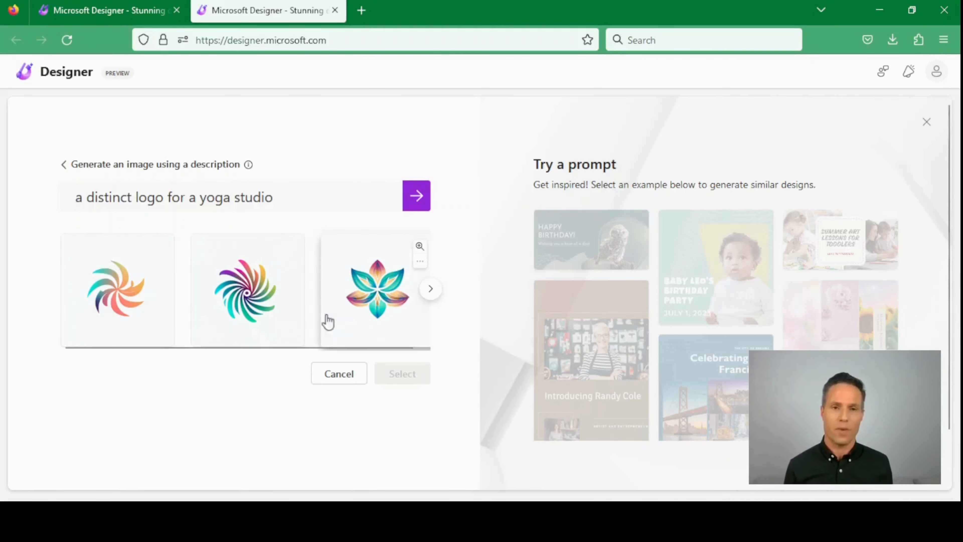
left_click(366, 299)
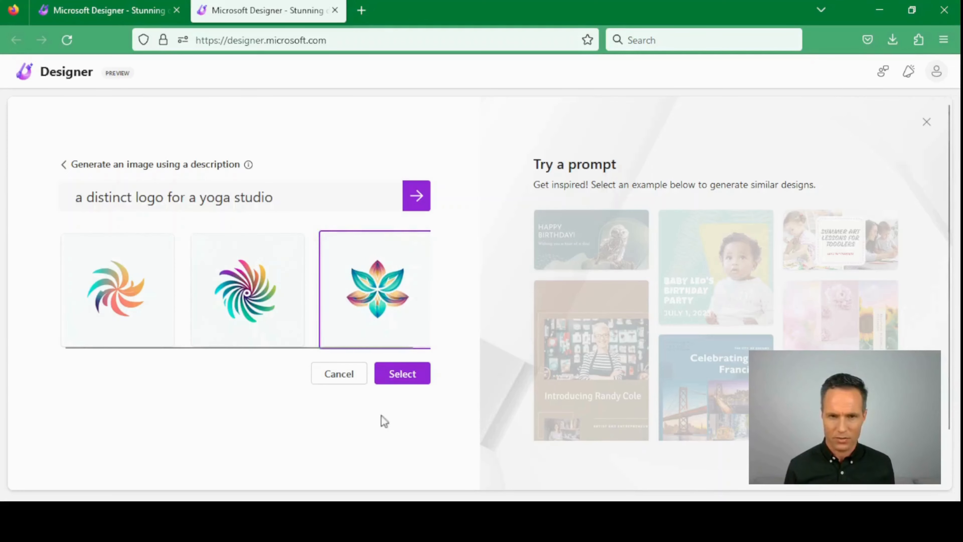
left_click(403, 374)
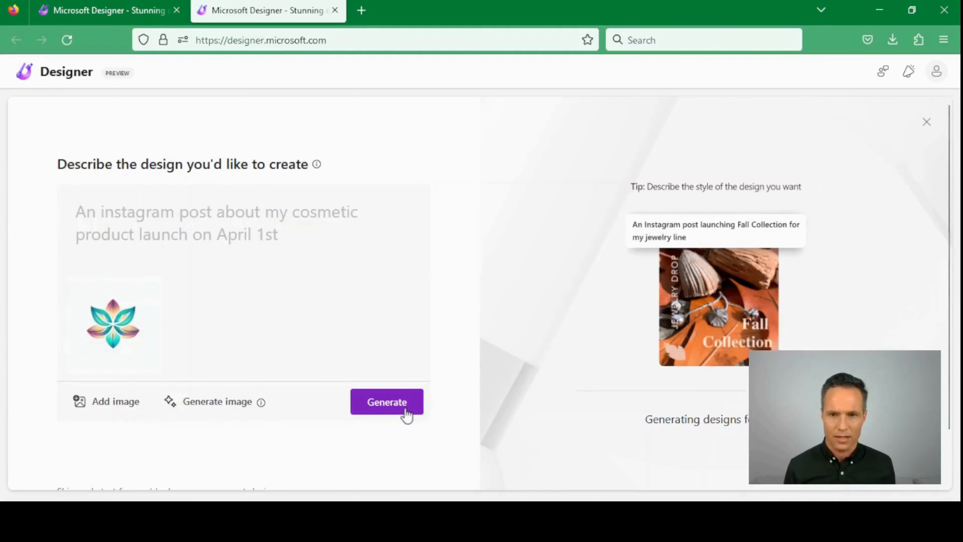
Step: Look through the generated designs and select the one showing only the flower logo on a white background
mouse_move(144, 338)
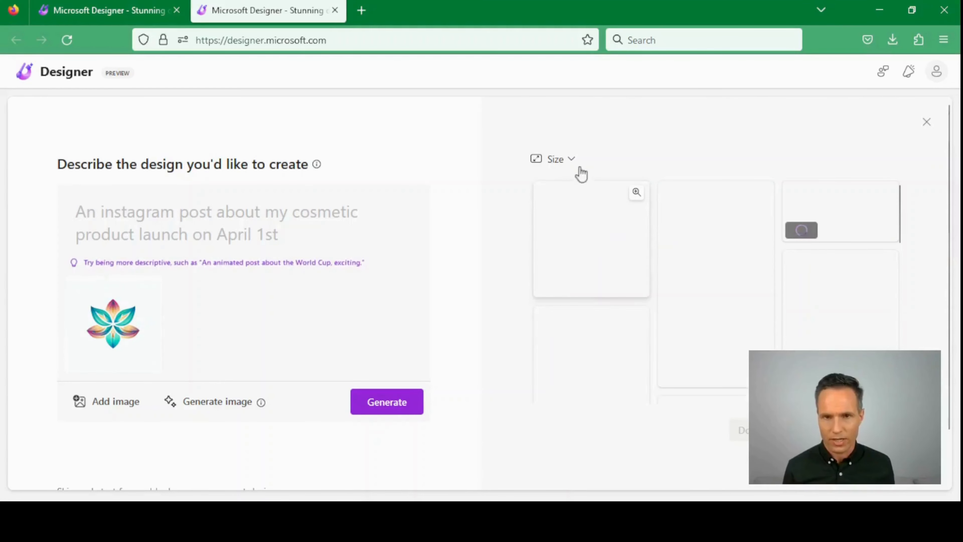
scroll(651, 260, "down", 5)
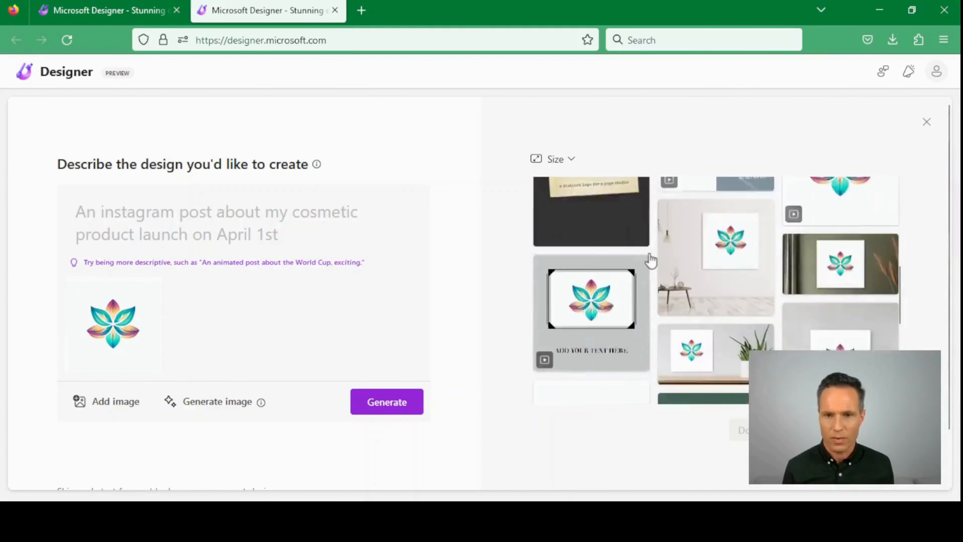
scroll(651, 260, "down", 4)
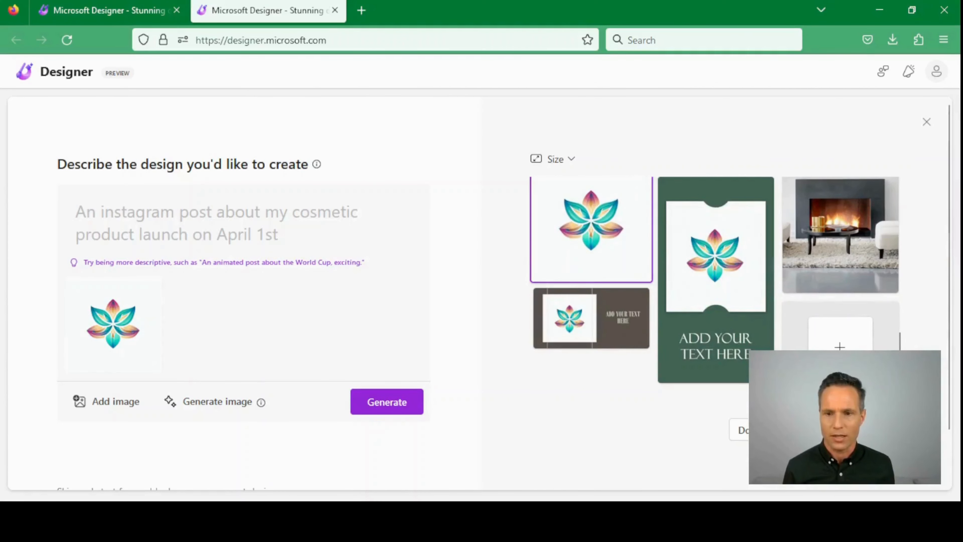
Step: Download the selected logo design as a PNG with a transparent background and no watermark
left_click(755, 429)
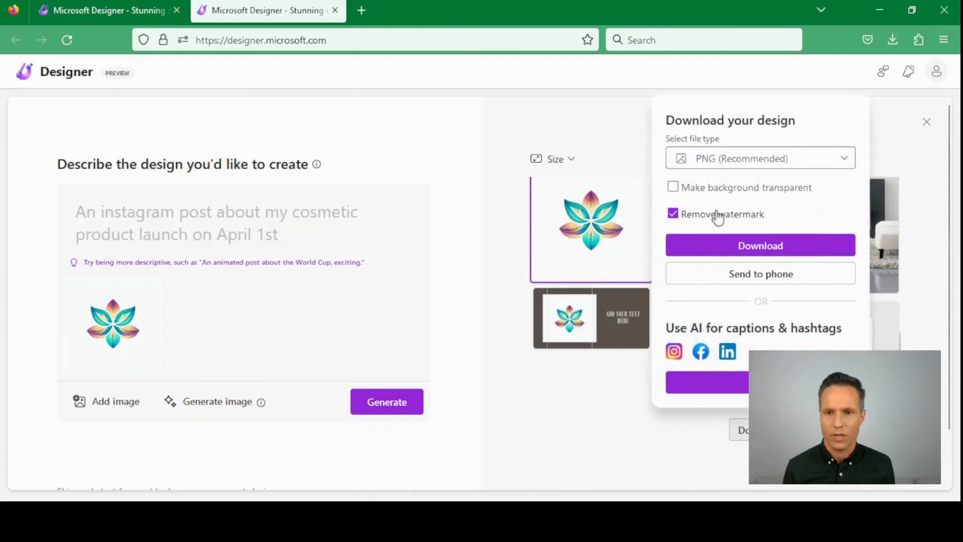
left_click(716, 189)
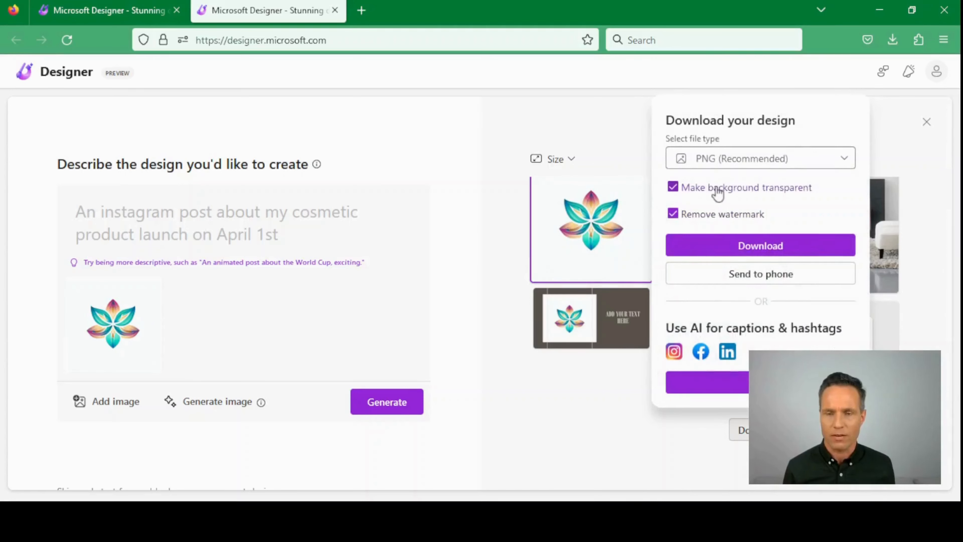
left_click(745, 248)
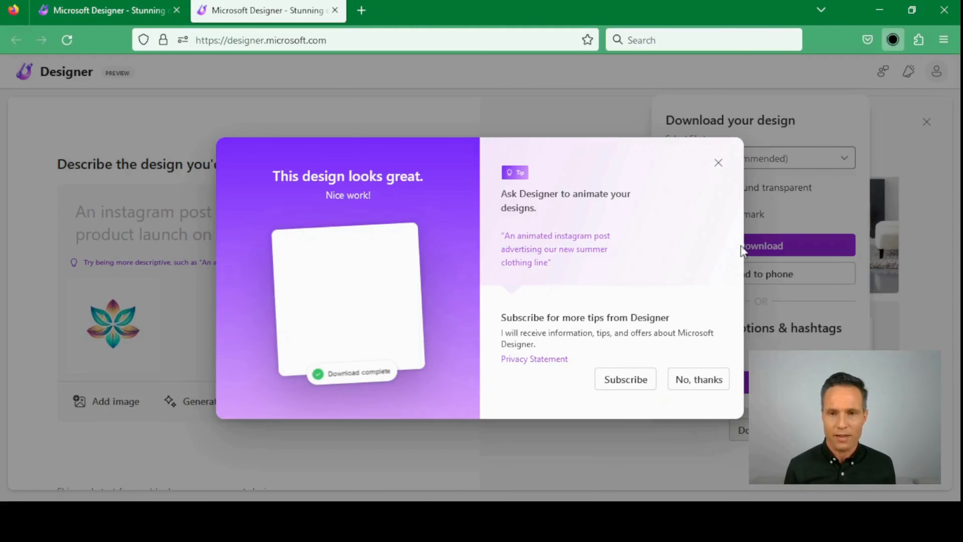